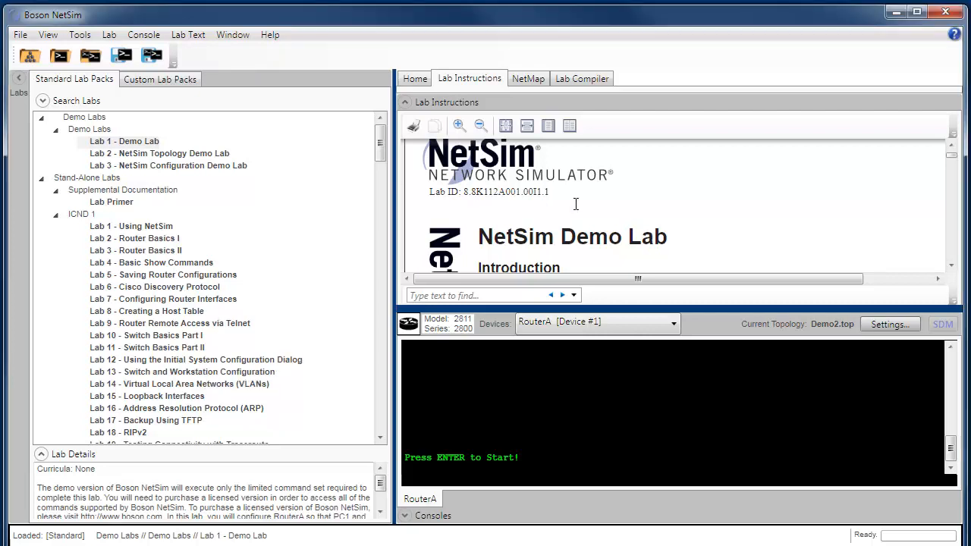
Load Lab 2 - NetSim Topology Demo Lab from the Demo Labs.
scroll(576, 204, "down", 3)
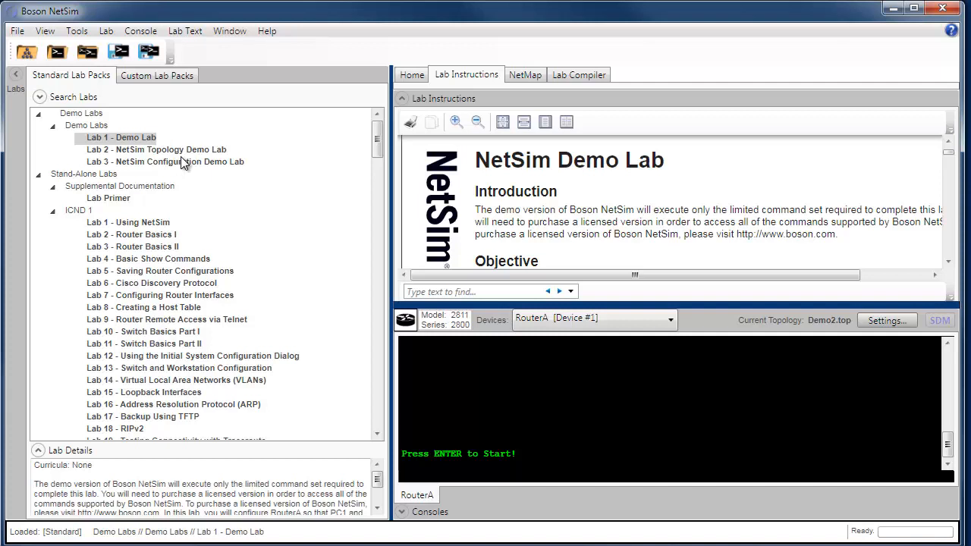
left_click(133, 151)
double_click(133, 151)
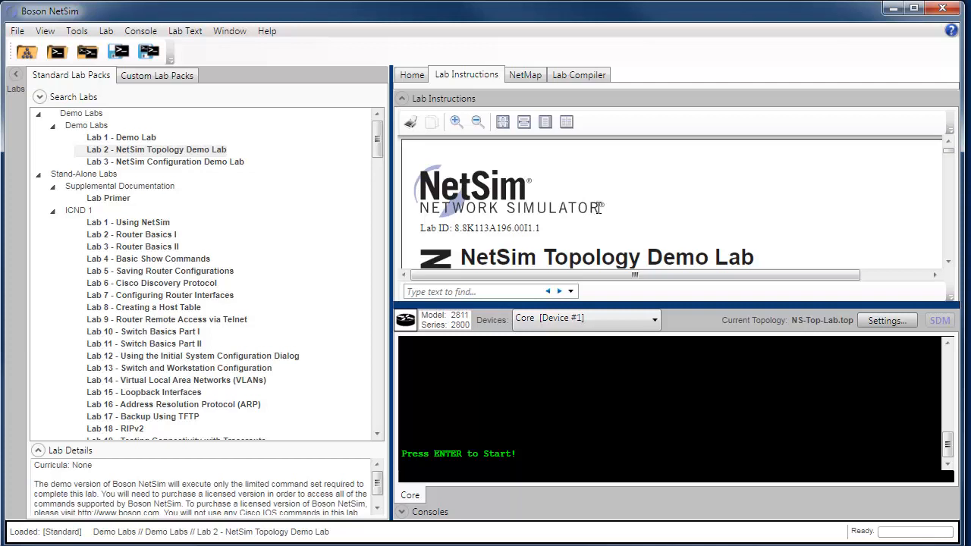
Launch the lab text in the external viewer, reposition its window and examine the Lab Topology diagram.
left_click(188, 32)
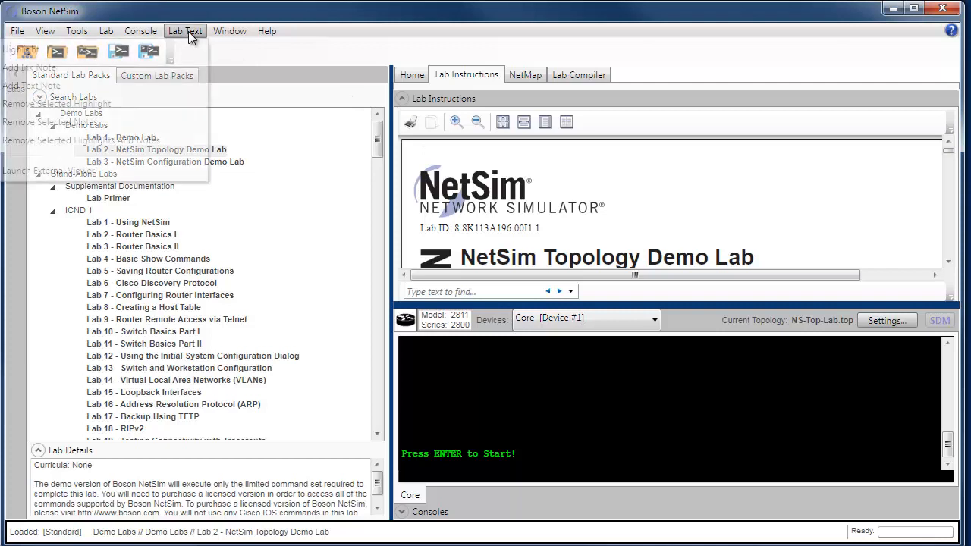
left_click(90, 172)
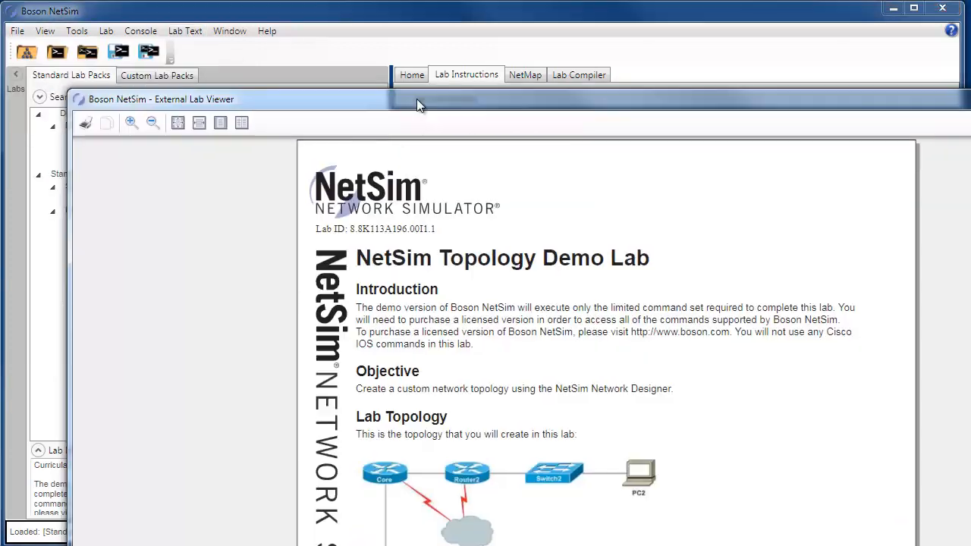
left_click_drag(416, 99, 423, 88)
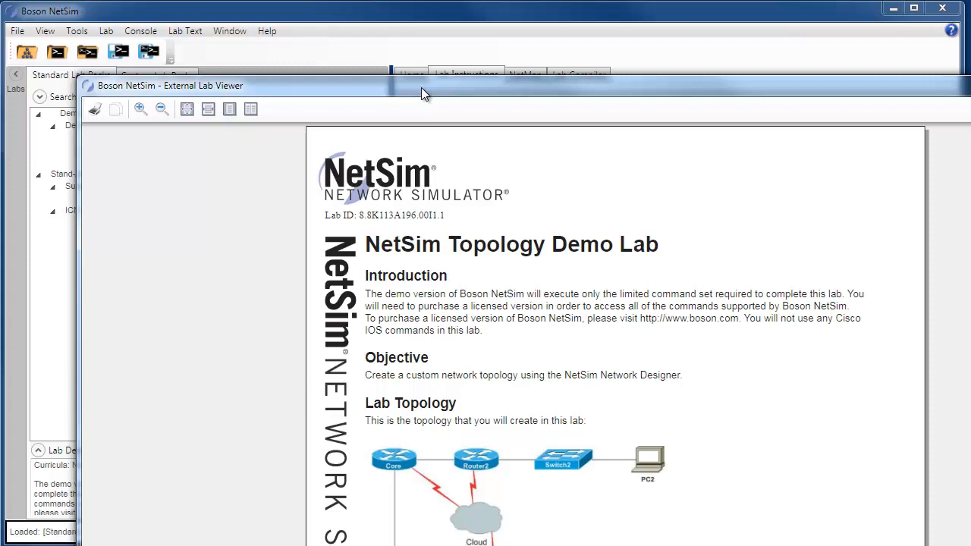
left_click_drag(422, 88, 327, 70)
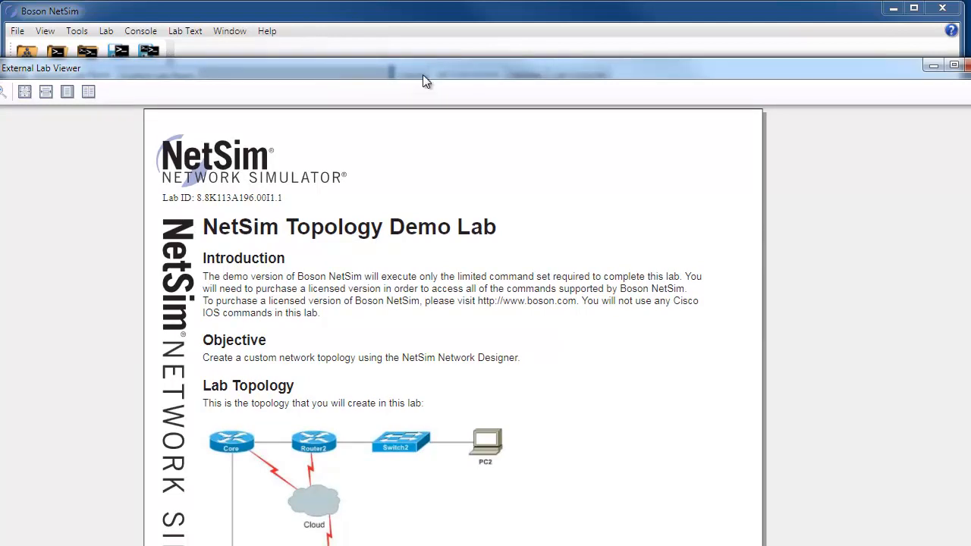
left_click_drag(423, 76, 0, 80)
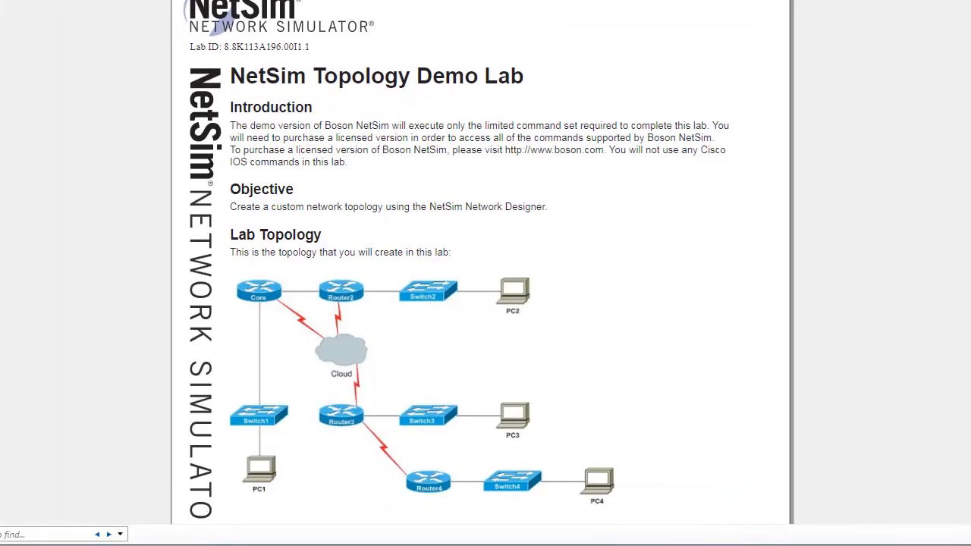
scroll(483, 303, "down", 2)
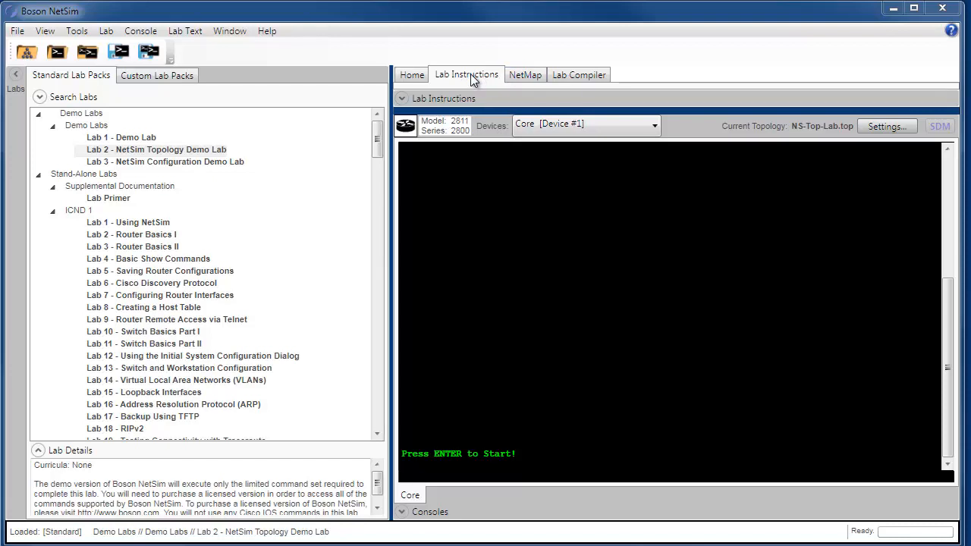
Show the lab's NetMap and inspect its devices, including the device statistics of Router2.
left_click(526, 75)
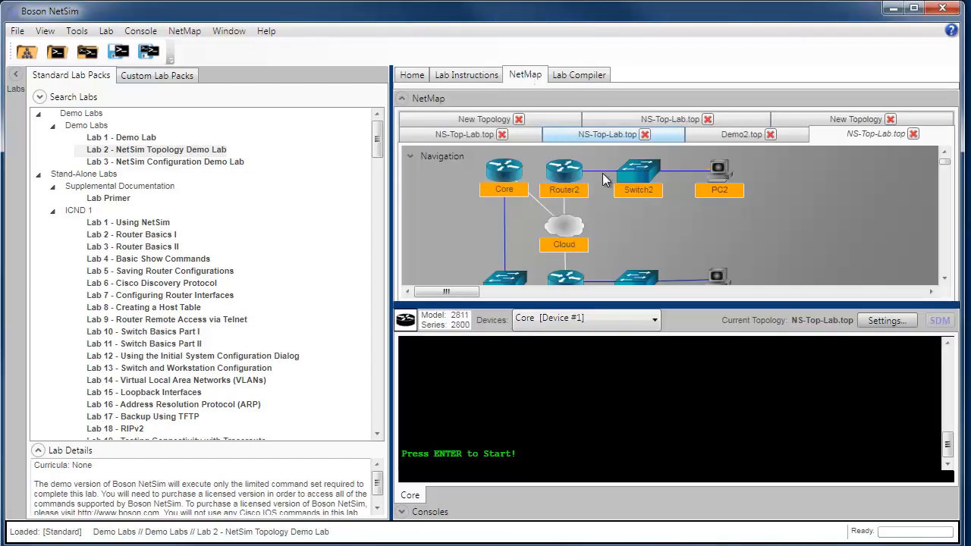
left_click_drag(689, 225, 716, 243)
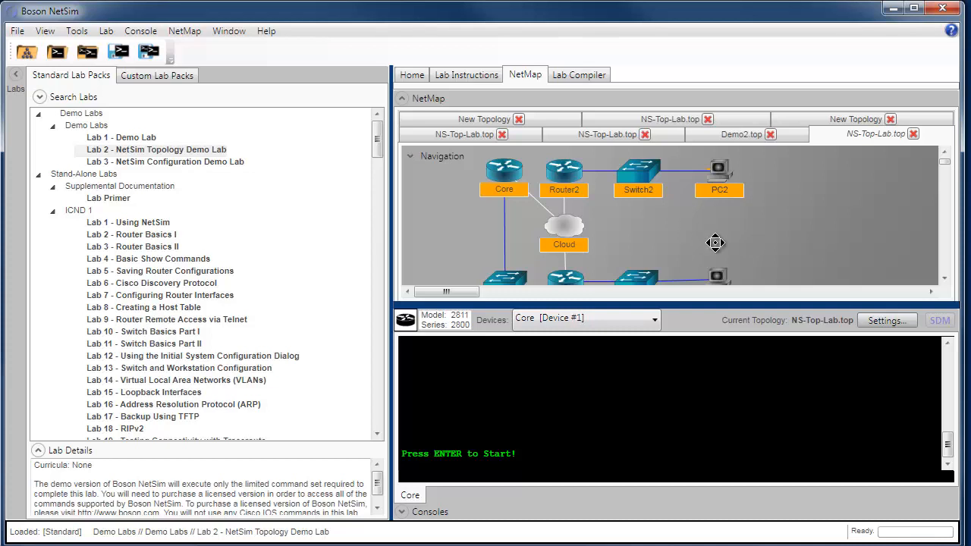
left_click_drag(775, 220, 789, 235)
left_click_drag(663, 238, 796, 284)
mouse_move(576, 182)
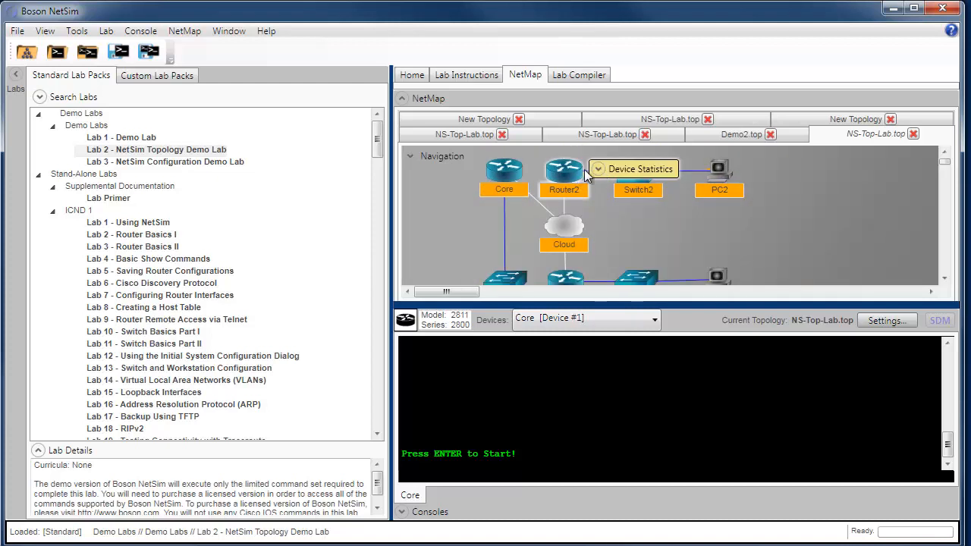
left_click(598, 169)
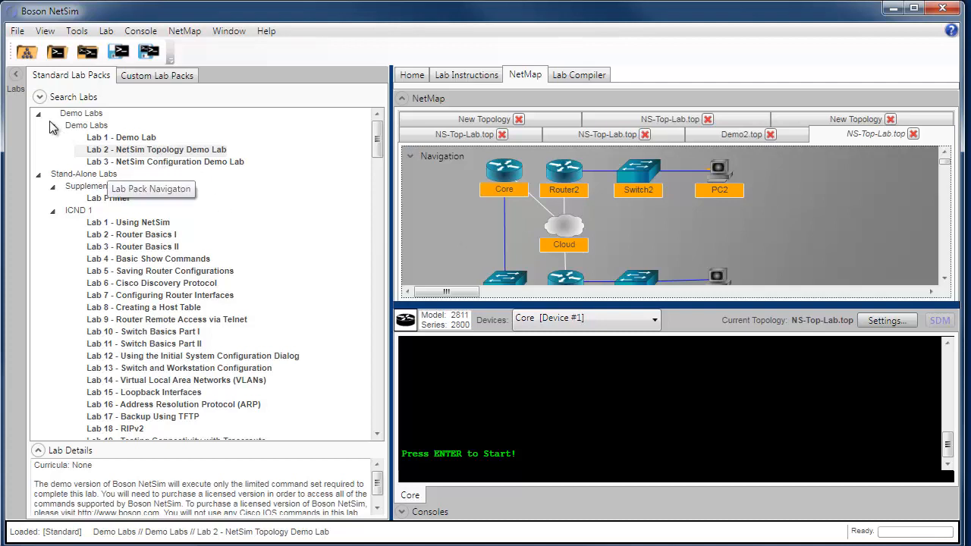
Collapse the Labs pane and enlarge the NetMap area until all the lab's devices fit.
left_click(16, 76)
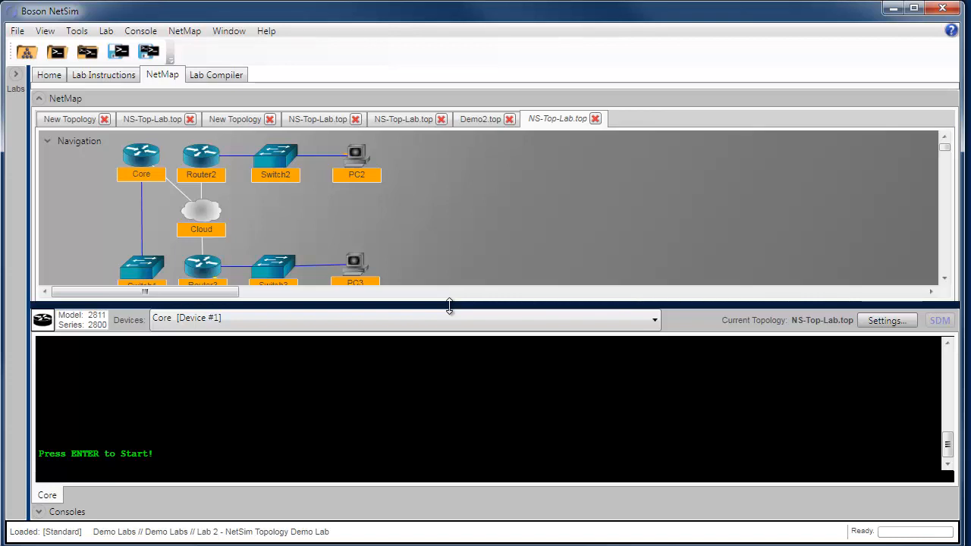
left_click_drag(449, 305, 443, 416)
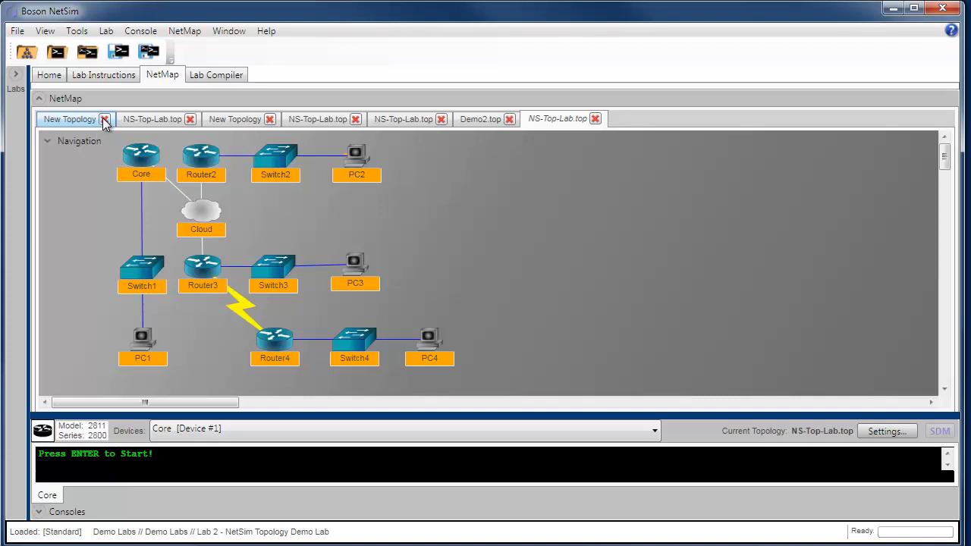
Close the surplus open topologies, keeping only the current lab's NS-Top-Lab.top.
left_click(104, 119)
left_click(108, 120)
left_click(108, 120)
left_click(110, 119)
left_click(109, 119)
left_click(92, 119)
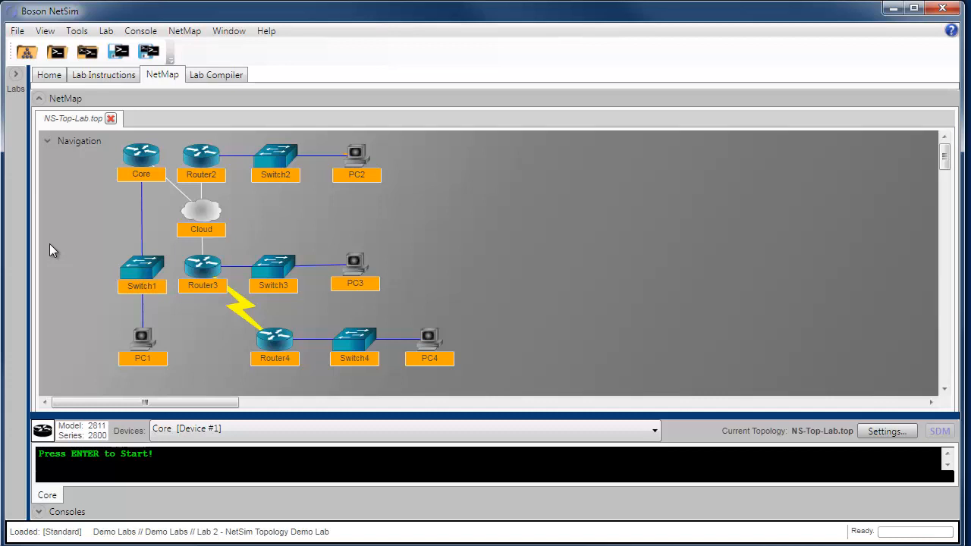
Expand the NetMap navigation controls and create a new blank topology.
scroll(50, 245, "right", 1)
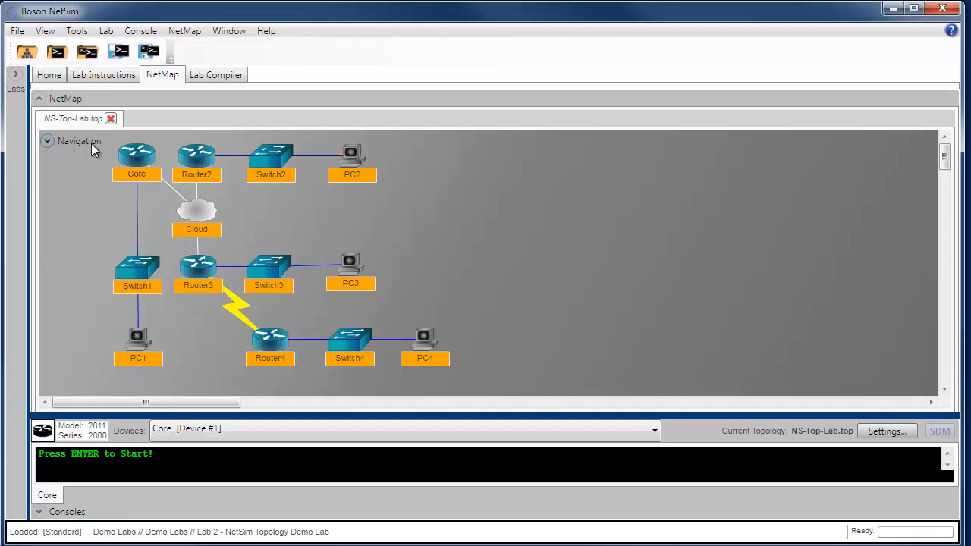
left_click(47, 141)
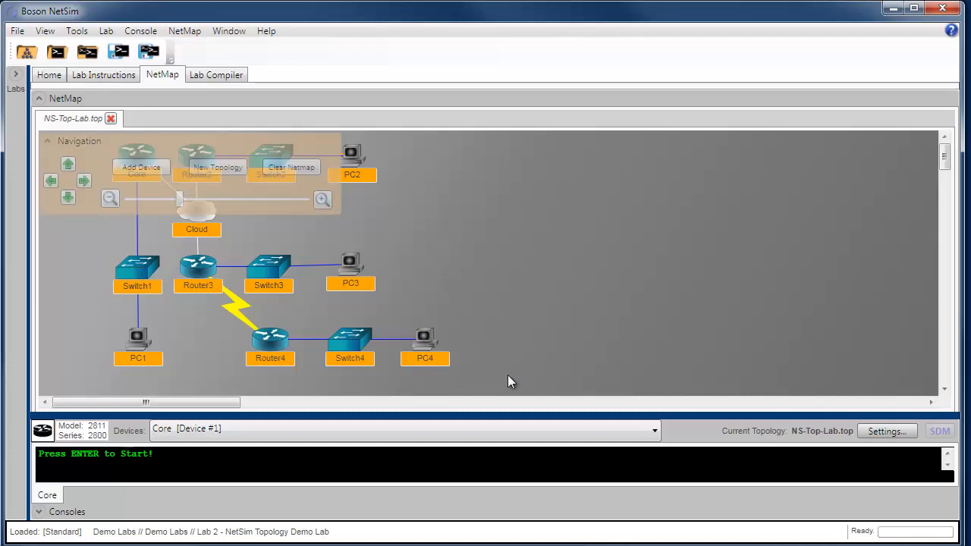
scroll(518, 311, "down", 5)
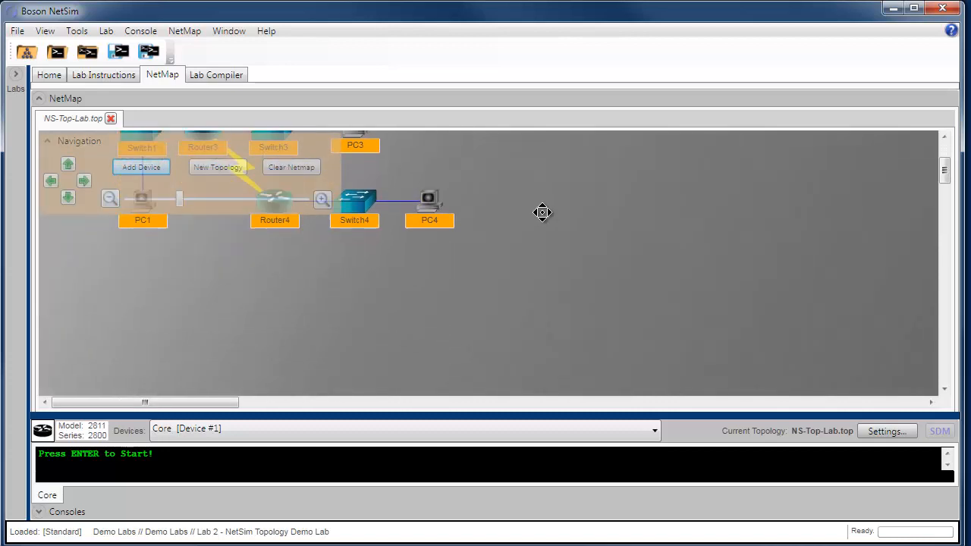
left_click_drag(517, 314, 516, 245)
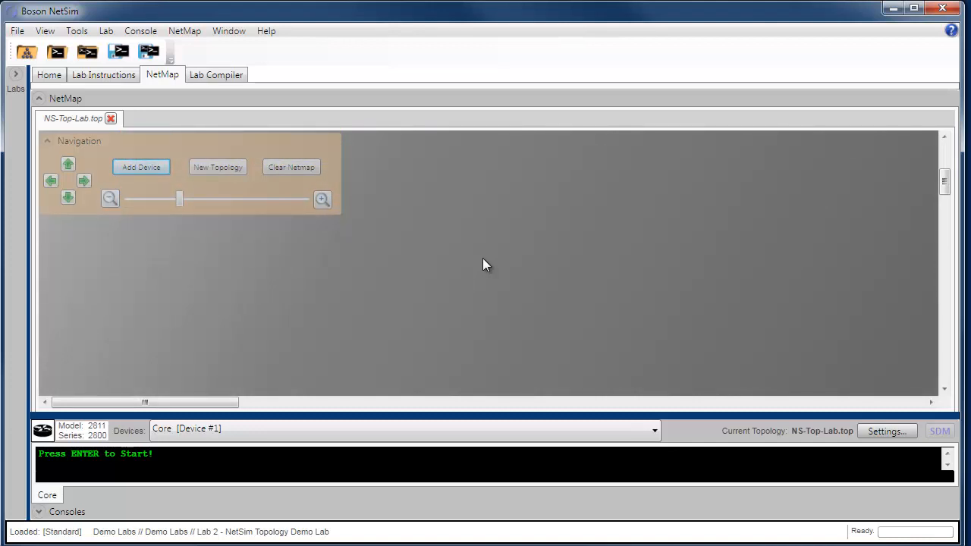
left_click(219, 168)
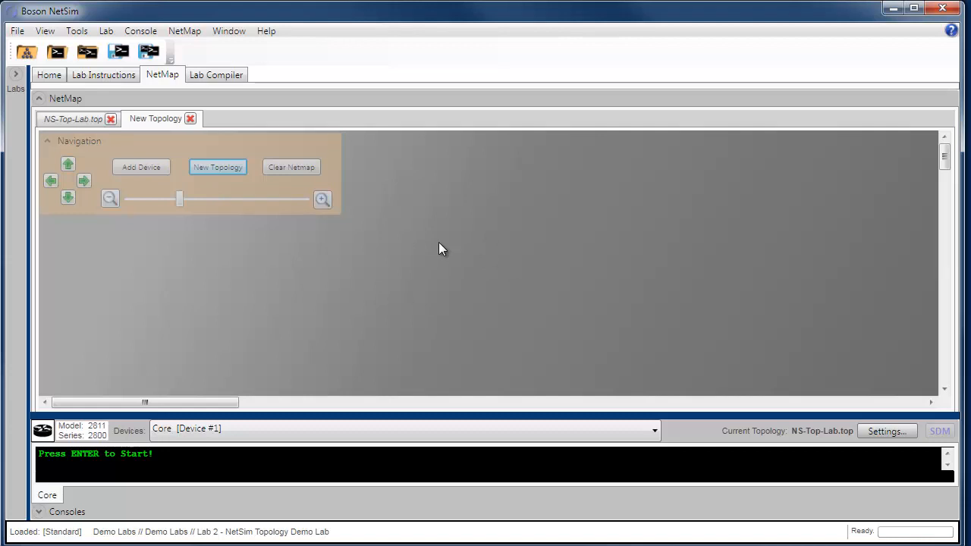
left_click(48, 141)
left_click(49, 140)
left_click(322, 199)
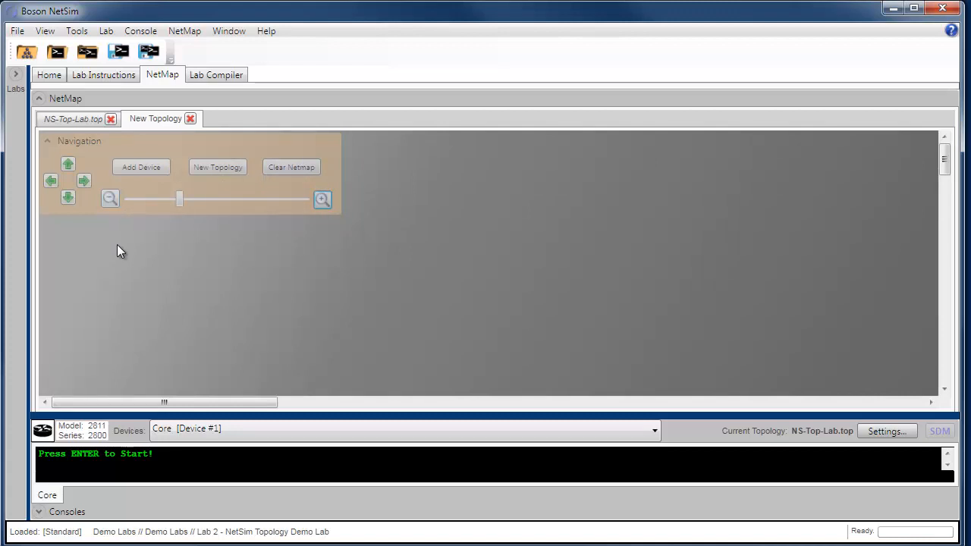
left_click(44, 140)
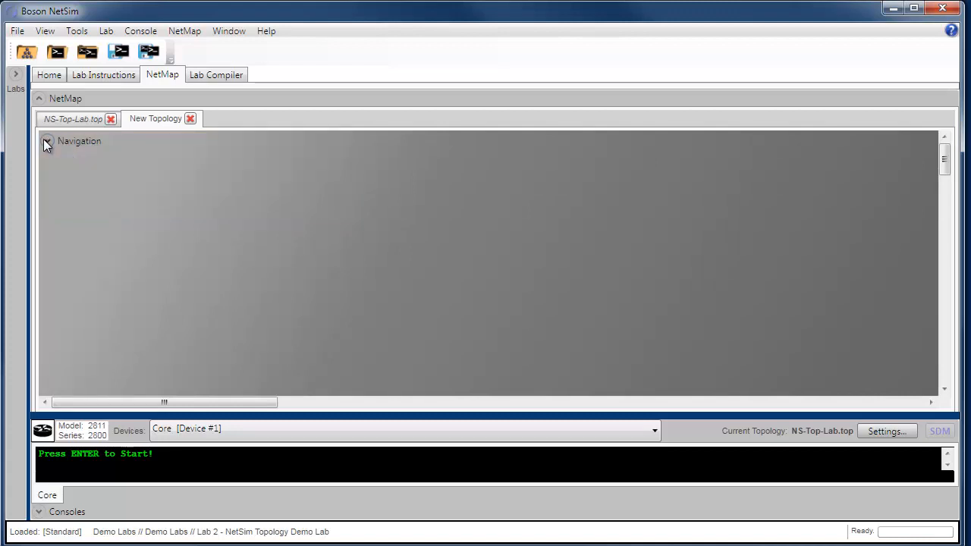
left_click(48, 141)
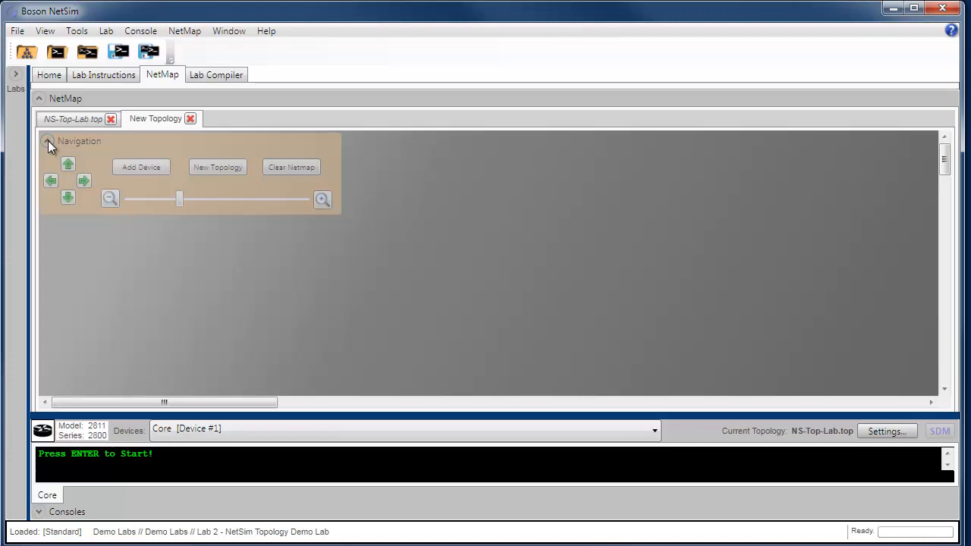
Add a 2811 router with one 4 Serial add-on, named Core, to the new topology.
left_click(142, 170)
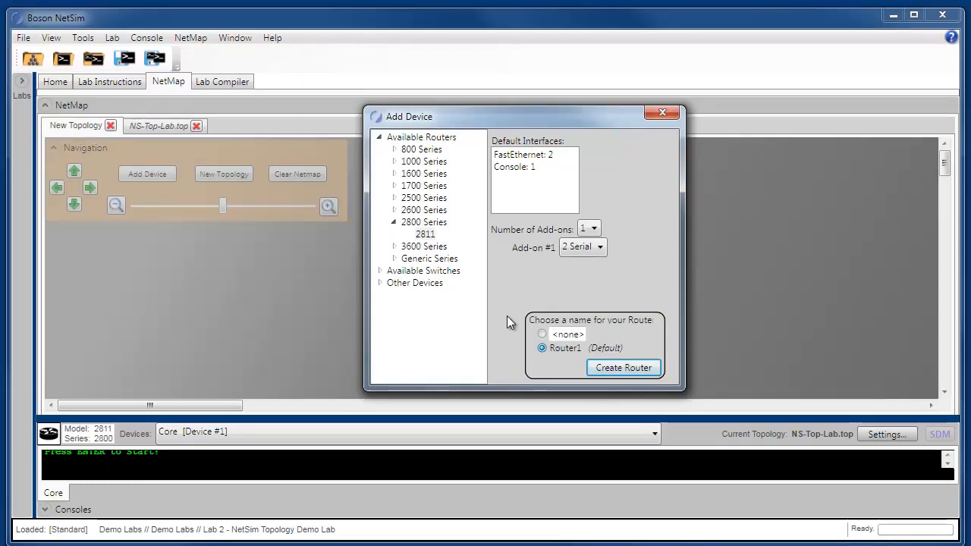
left_click(597, 250)
left_click(587, 274)
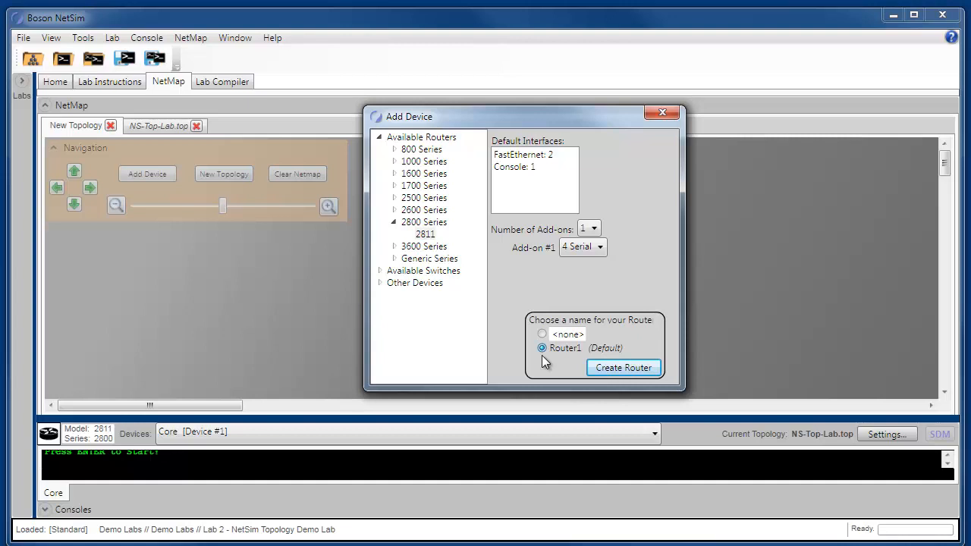
left_click(559, 334)
type("Core")
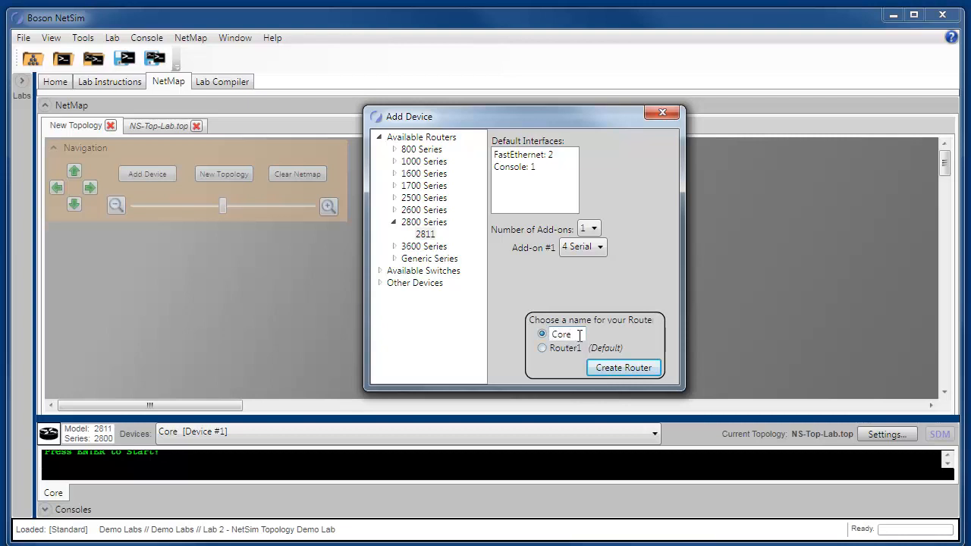
left_click(616, 370)
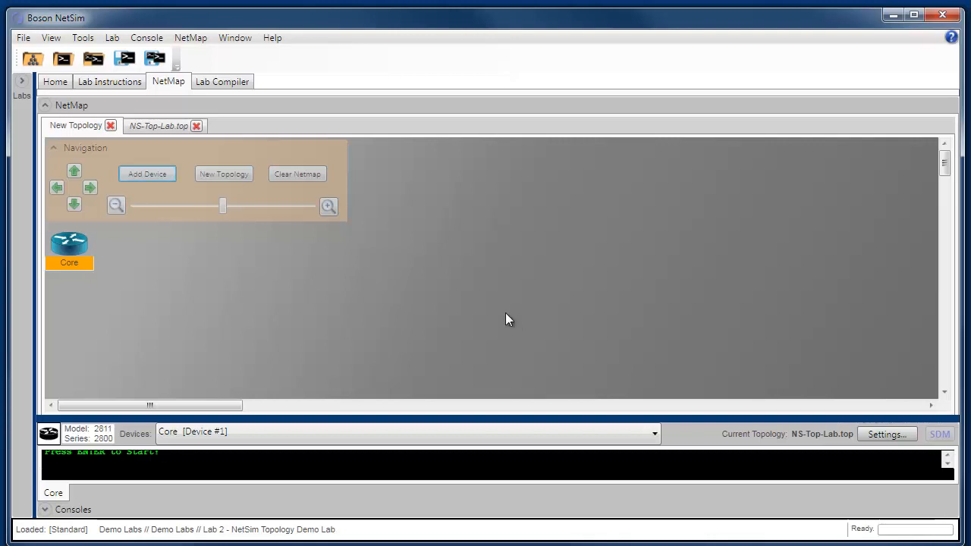
Add three more 2811 routers with one 4 Serial add-on each, using the default names Router2, Router3 and Router4.
left_click(130, 180)
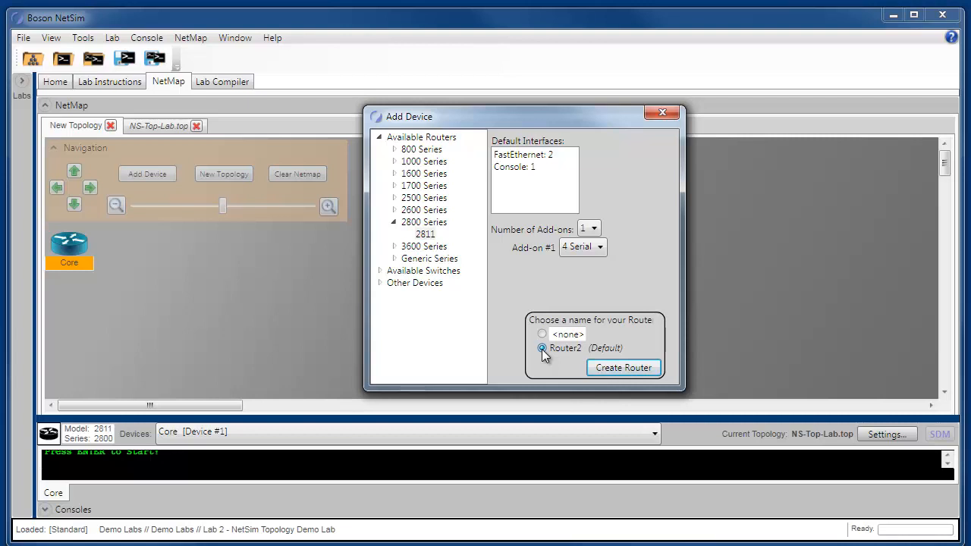
left_click(612, 367)
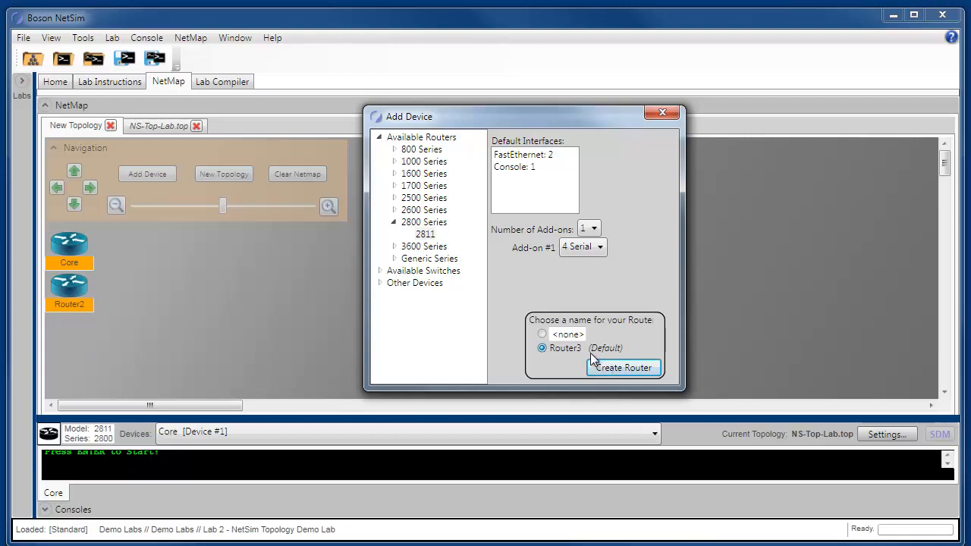
left_click(633, 368)
left_click(636, 369)
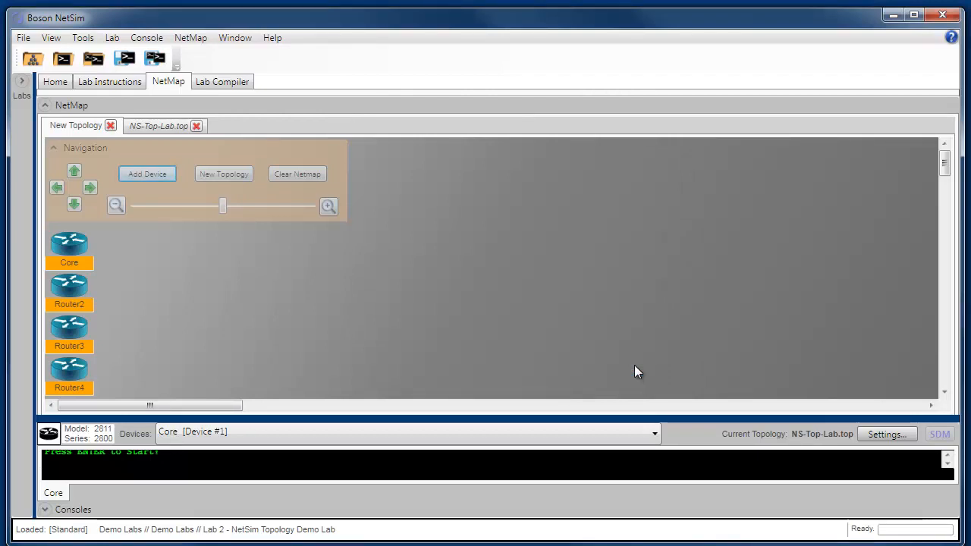
Add a 3550 switch from the 3500 Series with the default name Switch1.
left_click(147, 181)
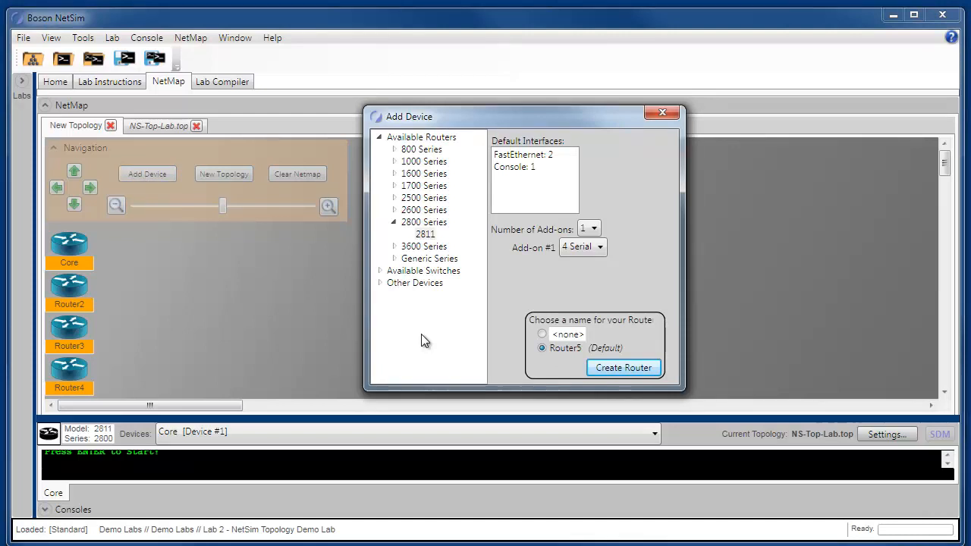
left_click(380, 271)
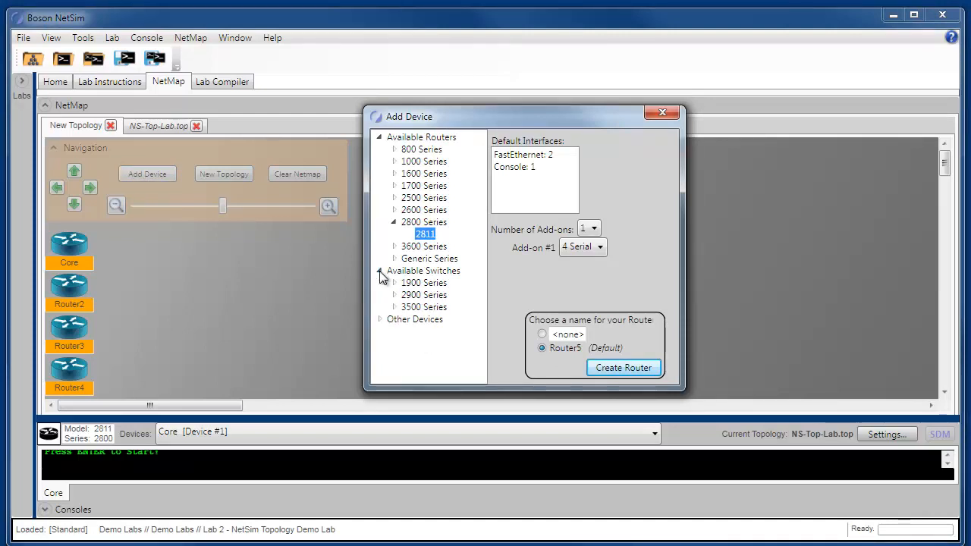
left_click(394, 307)
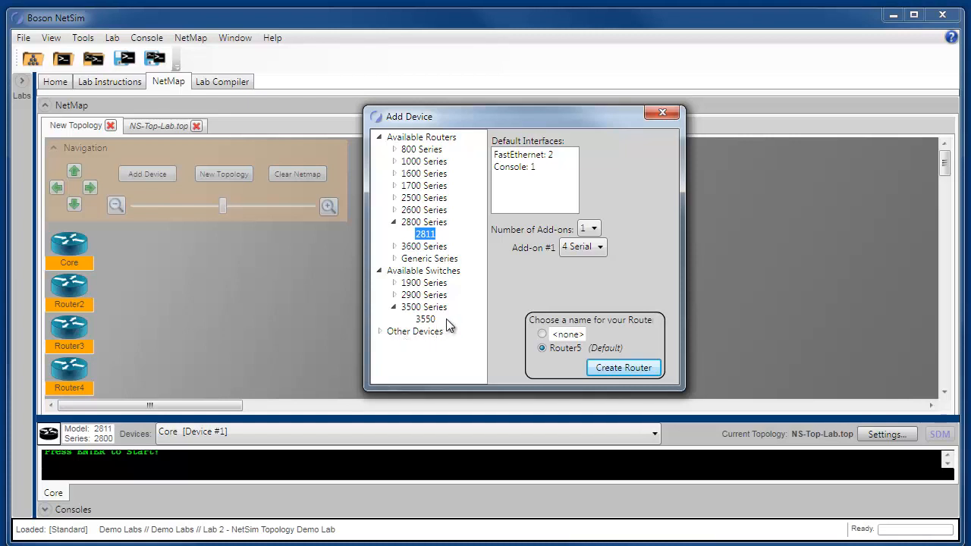
left_click(429, 320)
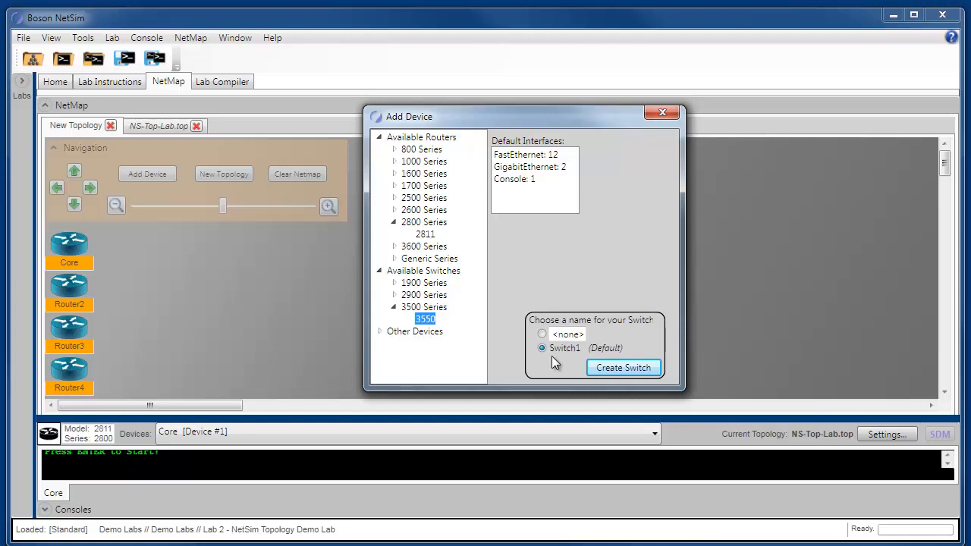
left_click(607, 368)
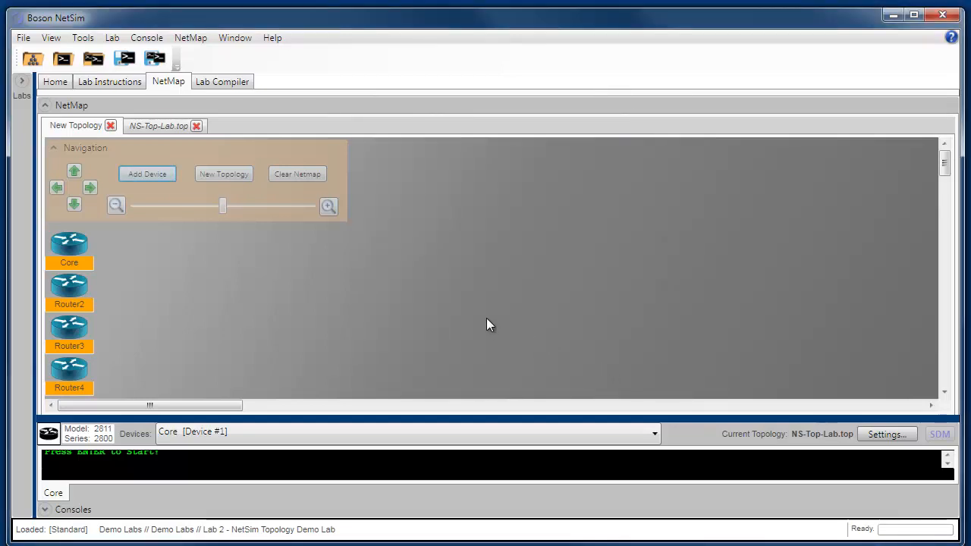
Add three more 3550 switches with the default names Switch2, Switch3 and Switch4.
left_click(149, 175)
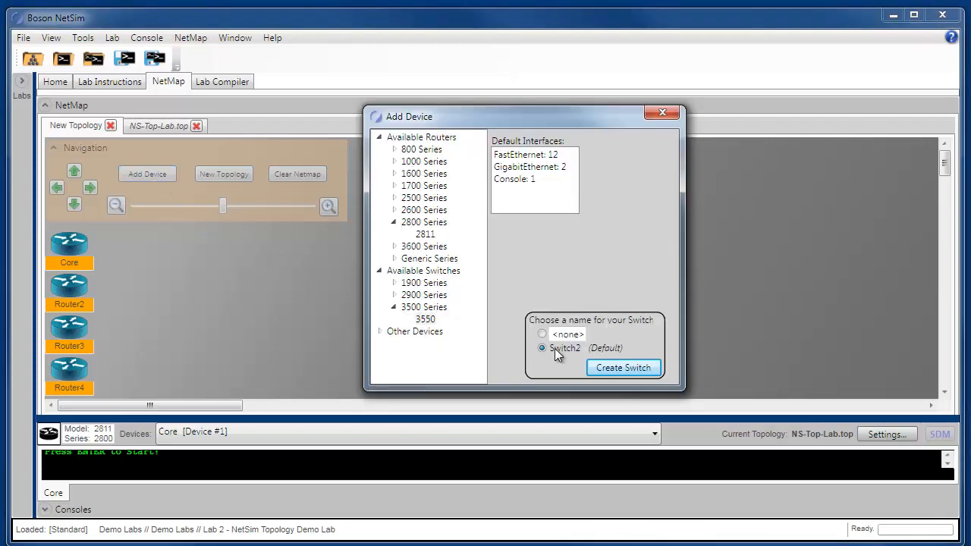
left_click(606, 367)
mouse_move(946, 162)
left_mouse_down()
mouse_move(946, 188)
mouse_move(948, 144)
left_mouse_up()
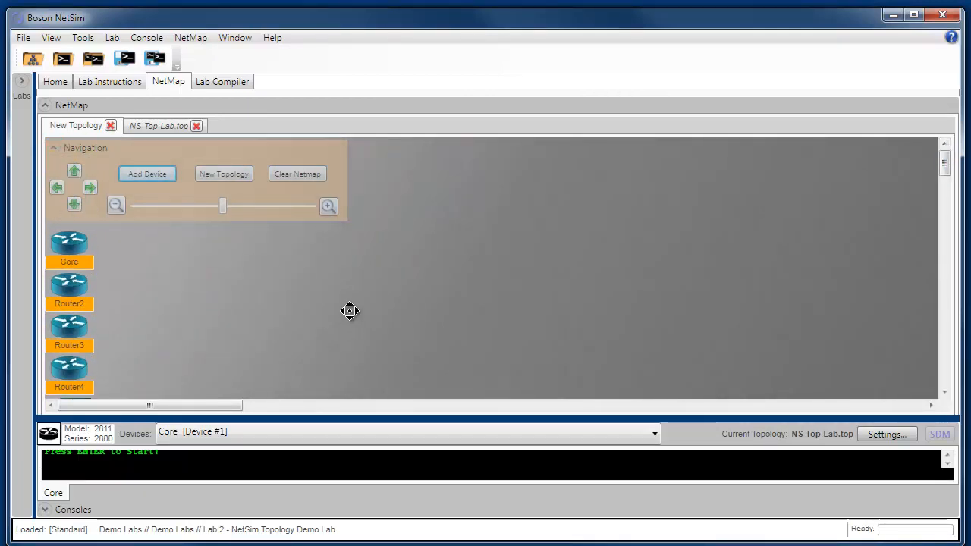
scroll(349, 310, "down", 3)
scroll(483, 303, "down", 3)
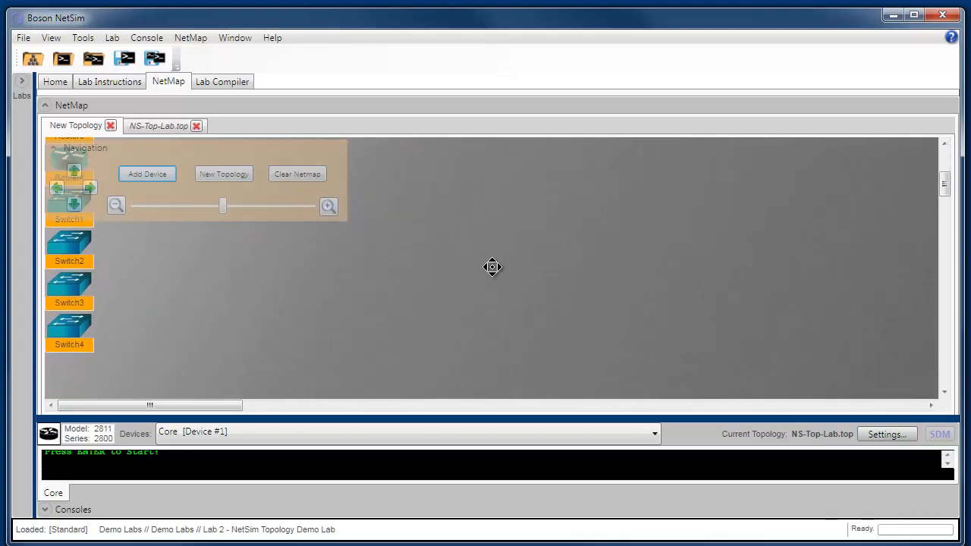
scroll(508, 255, "up", 3)
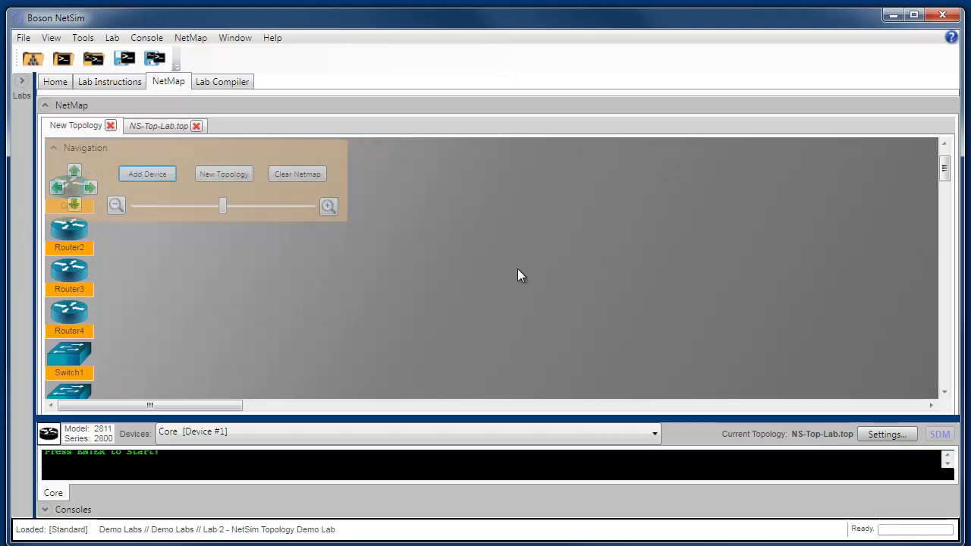
Add a WinPC with one 1 Ethernet add-on, using the default name PC1.
left_click(156, 178)
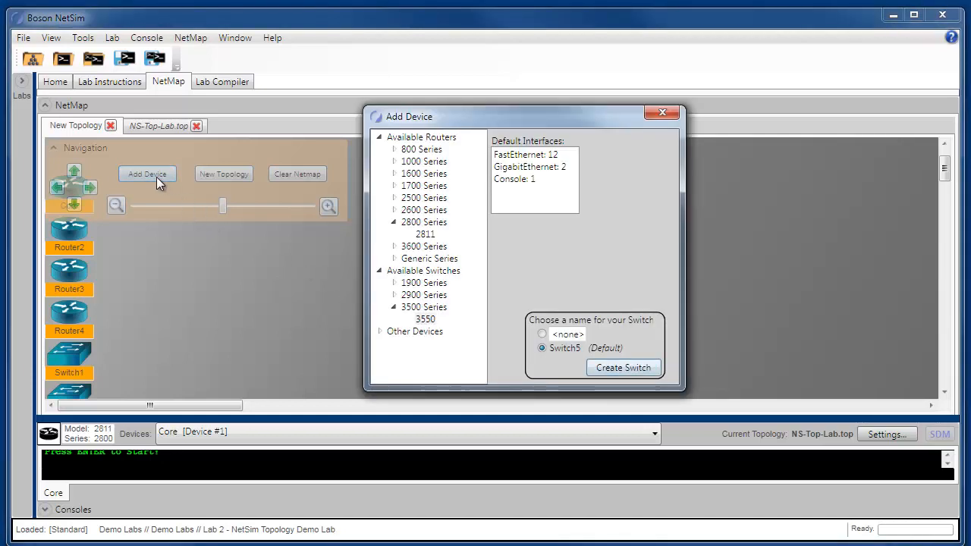
left_click(381, 333)
left_click(393, 343)
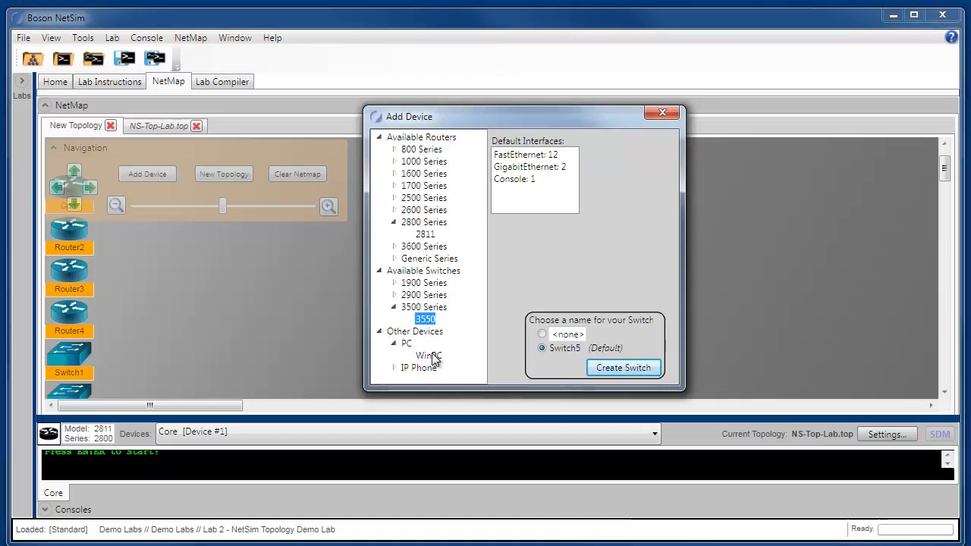
left_click(429, 355)
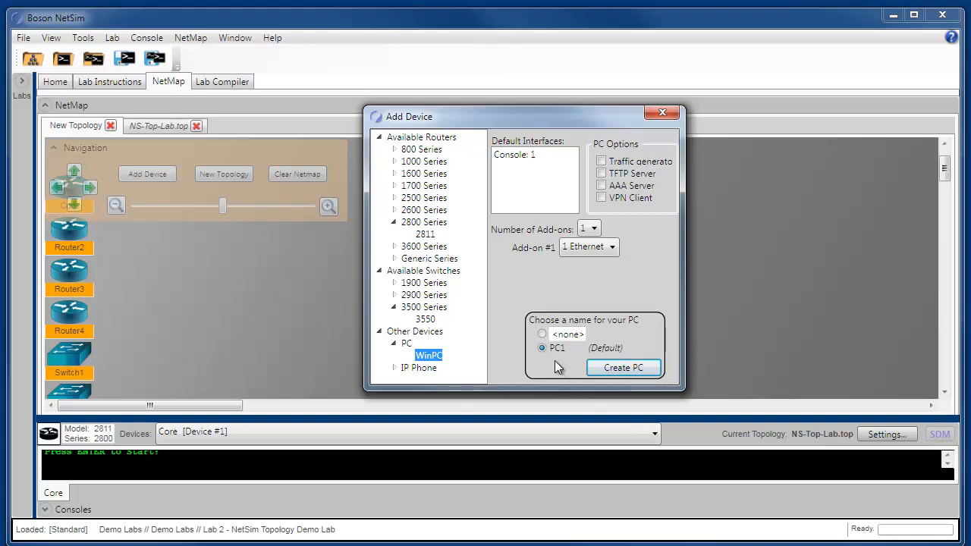
left_click(542, 334)
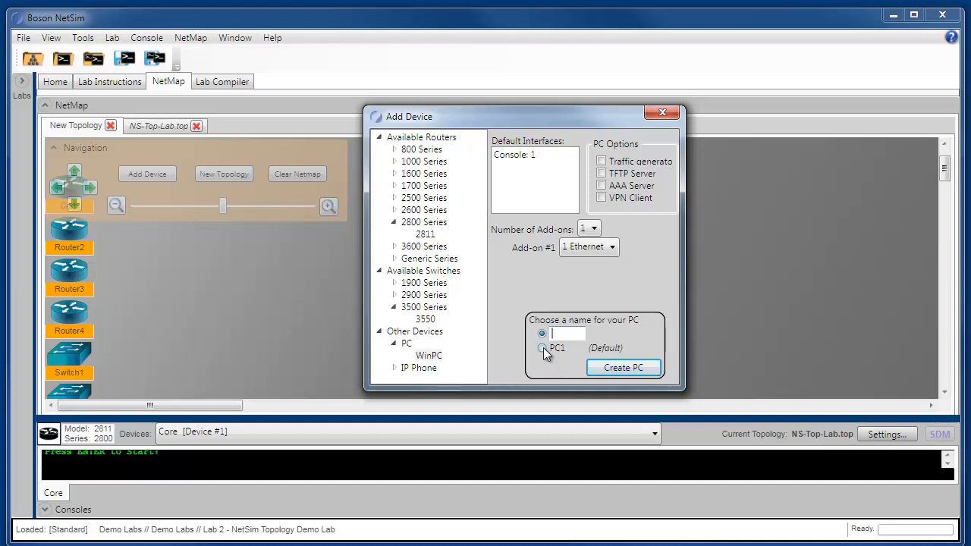
left_click(542, 348)
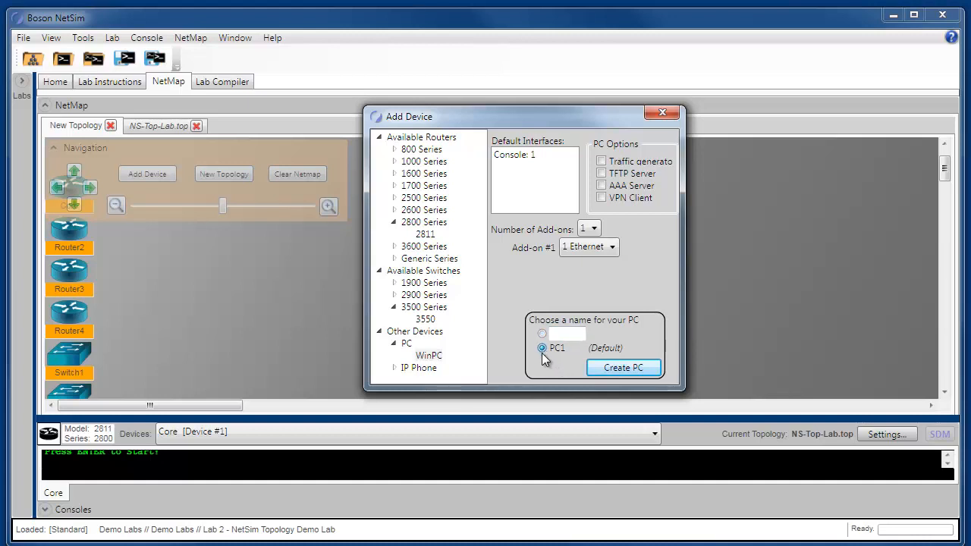
left_click(624, 367)
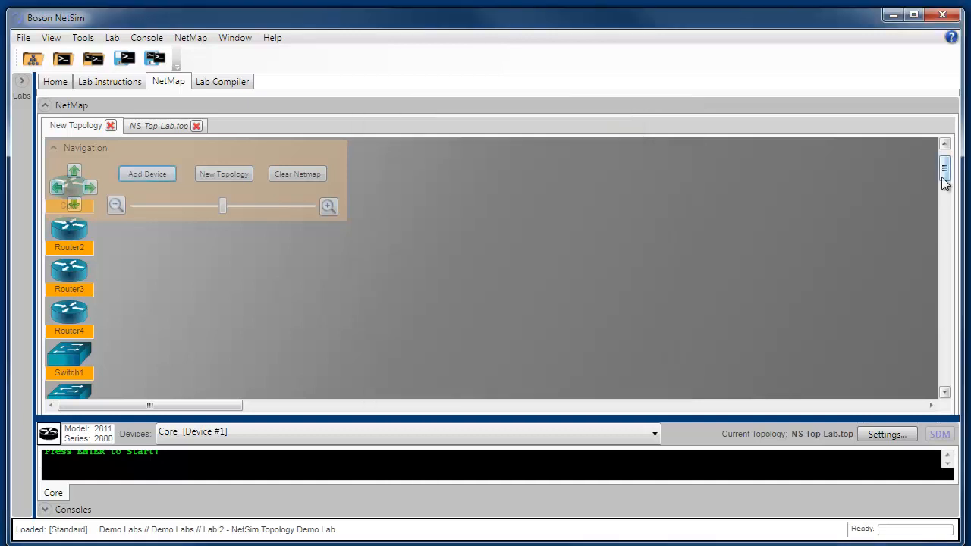
Move Router2, Router3 and Router4 out of the device column and spread them over the middle of the map.
left_click_drag(944, 183, 930, 157)
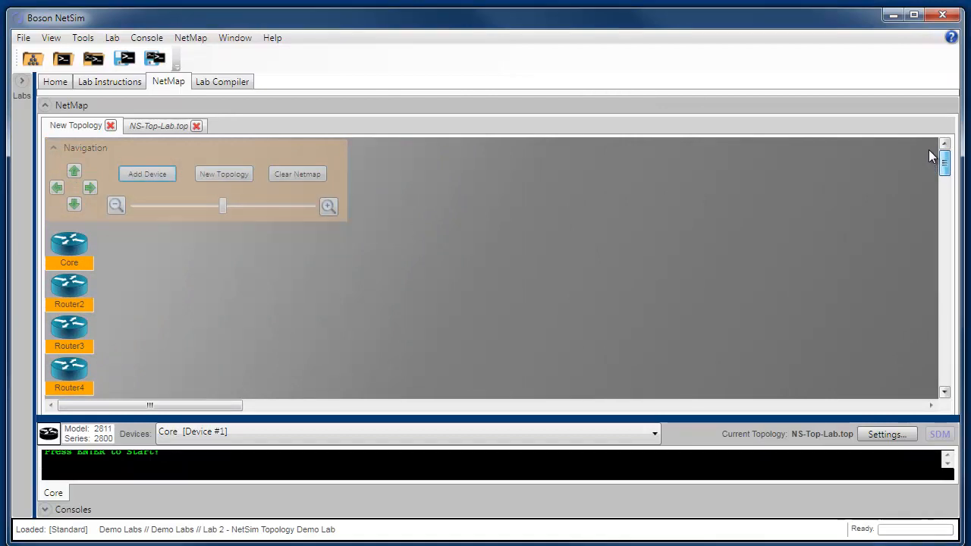
left_click(117, 206)
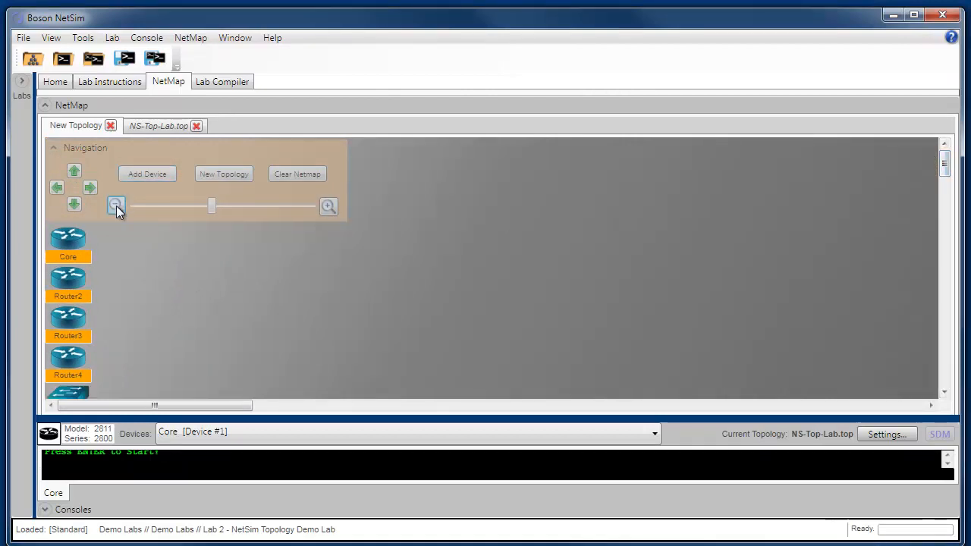
left_click(116, 207)
left_click(116, 206)
left_click(116, 207)
left_click(116, 206)
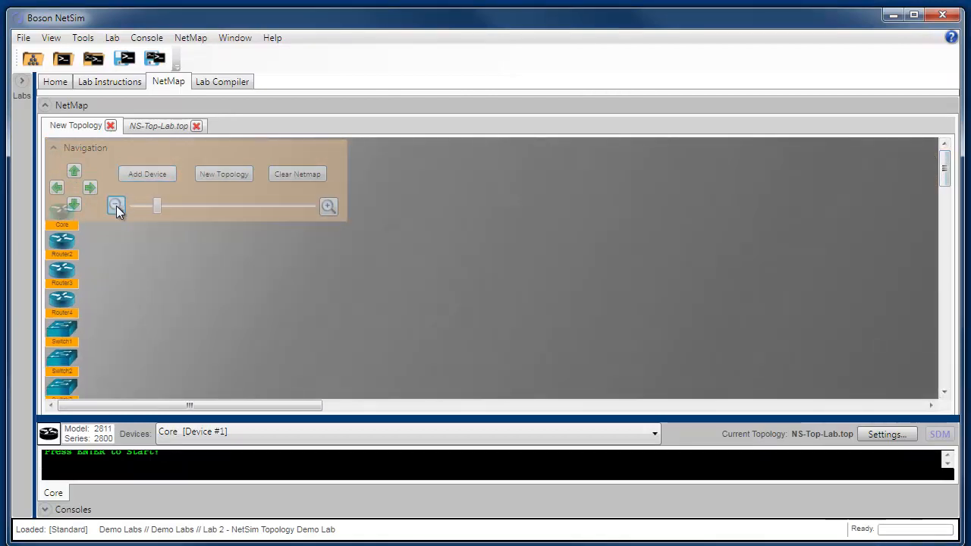
left_click(116, 207)
left_click(116, 207)
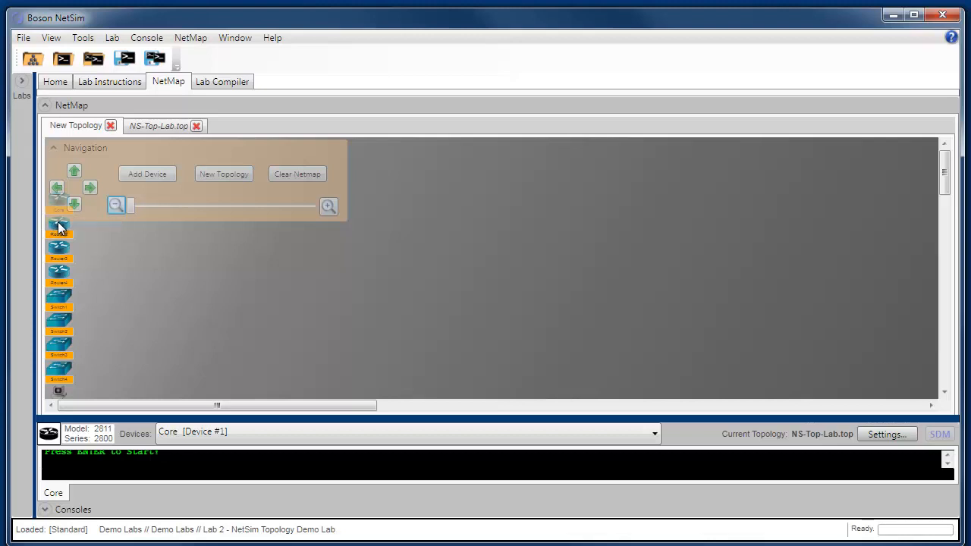
left_click_drag(60, 228, 319, 251)
left_click_drag(75, 252, 399, 252)
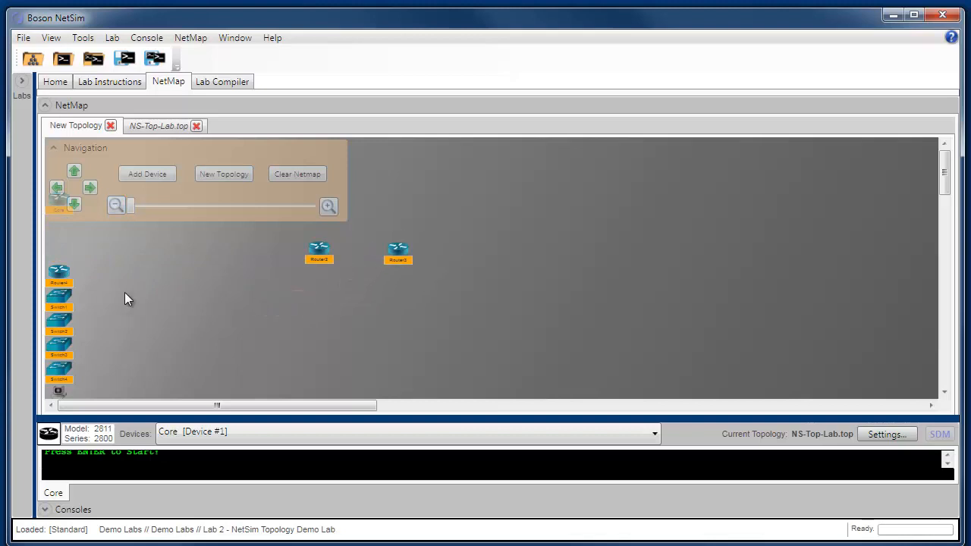
left_click_drag(61, 274, 329, 293)
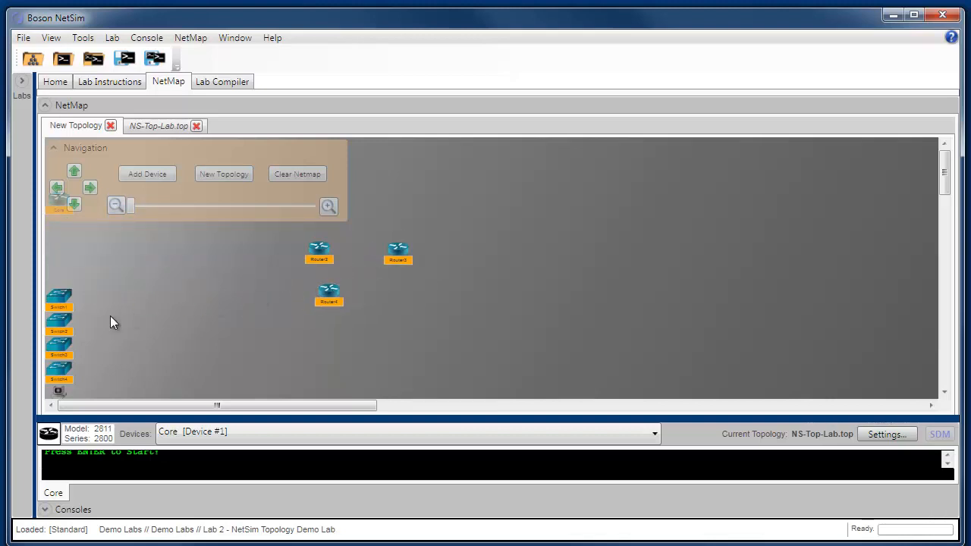
Move Switch1, Switch2, Switch3 and Switch4 out of the device column and spread them around the routers.
left_click_drag(60, 296, 407, 291)
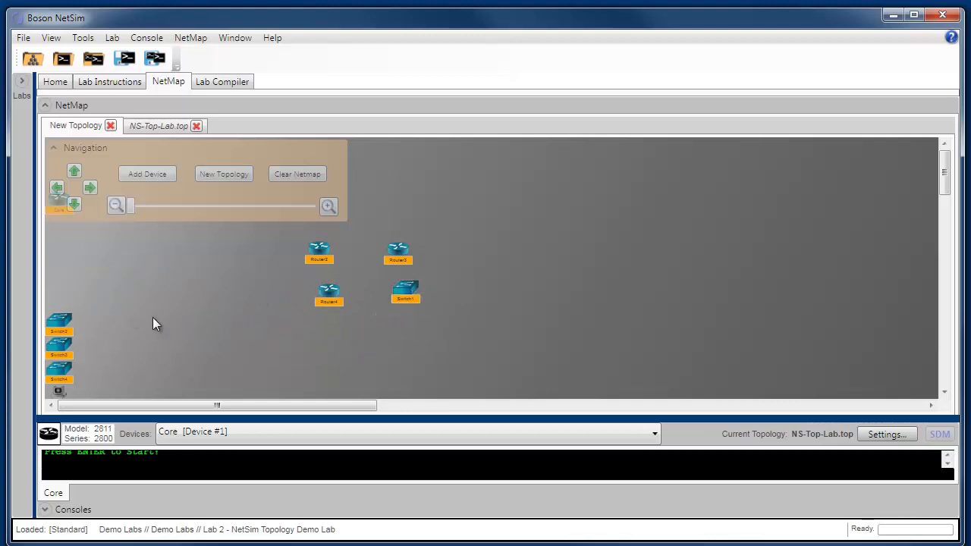
left_click_drag(62, 322, 278, 334)
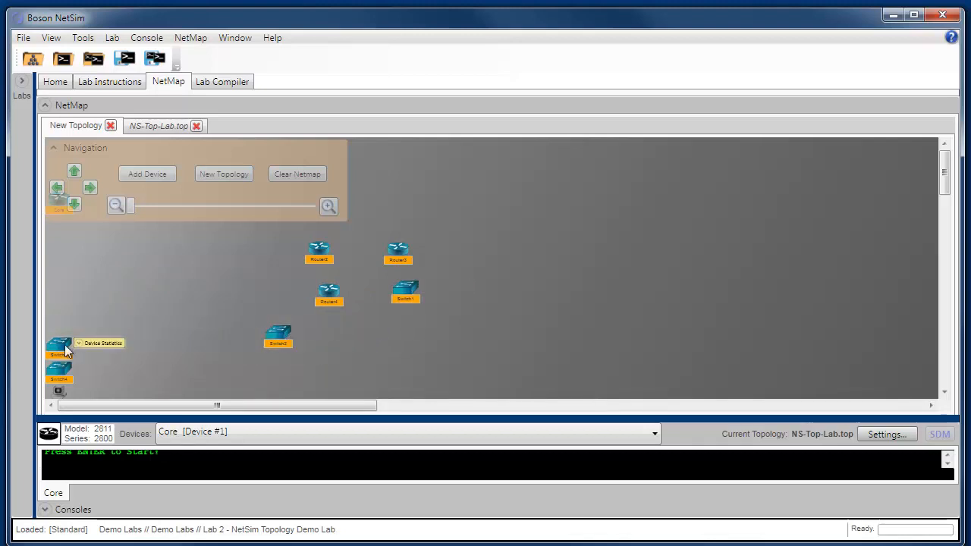
left_click_drag(66, 350, 399, 323)
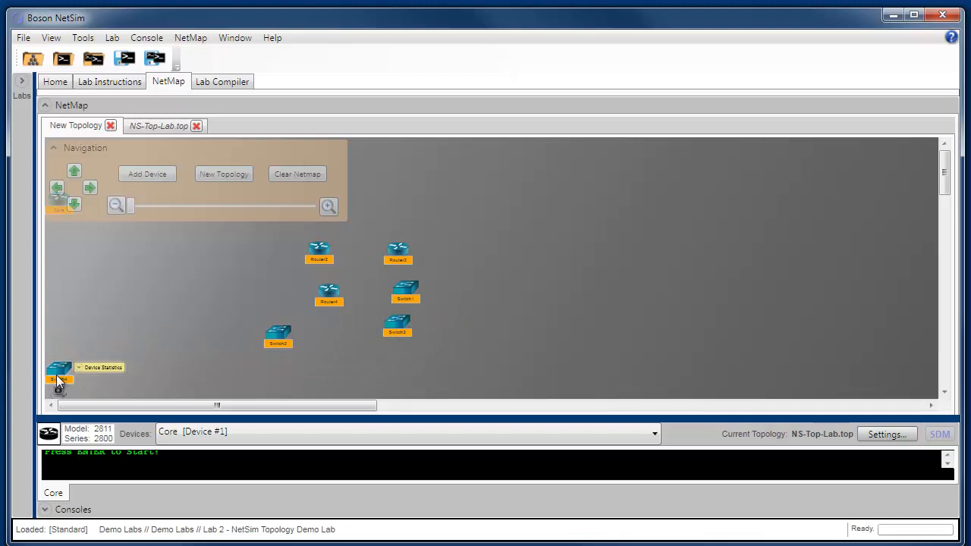
left_click_drag(56, 374, 473, 321)
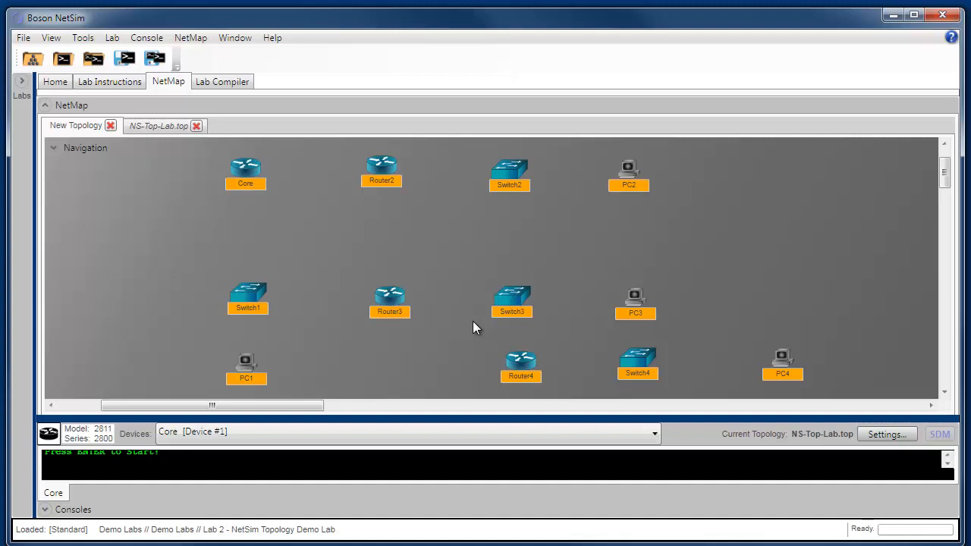
left_click(473, 328)
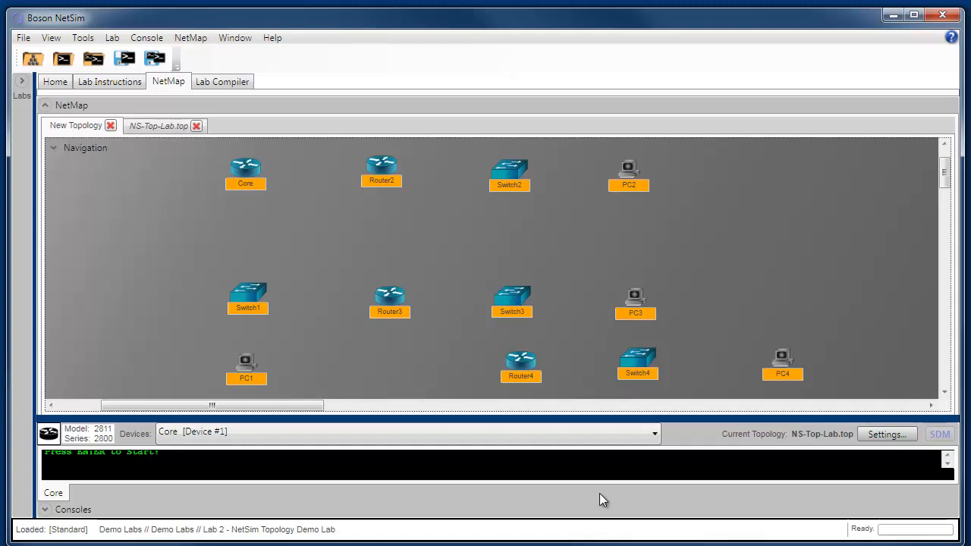
Connect PC1's Ethernet0 interface to FastEthernet0/1 on Switch1.
mouse_move(241, 371)
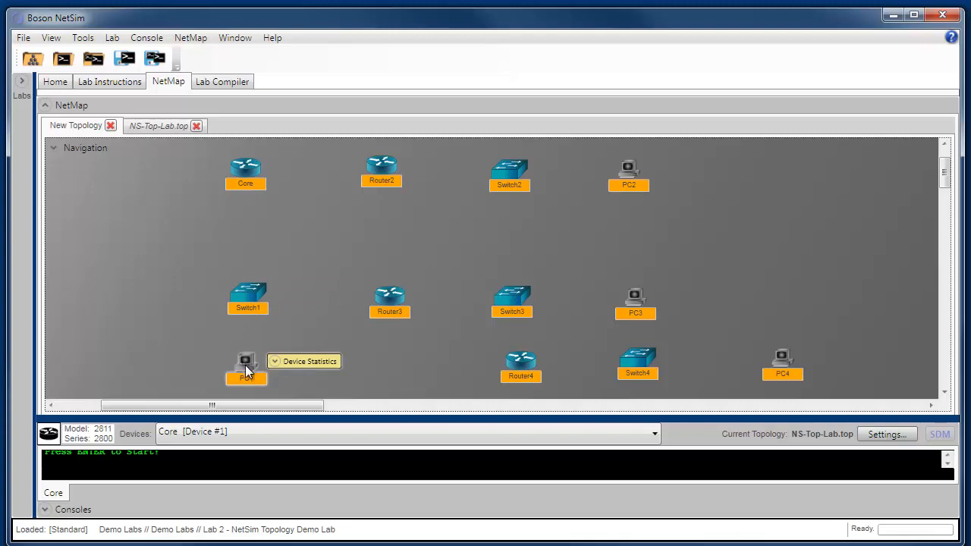
right_click(247, 370)
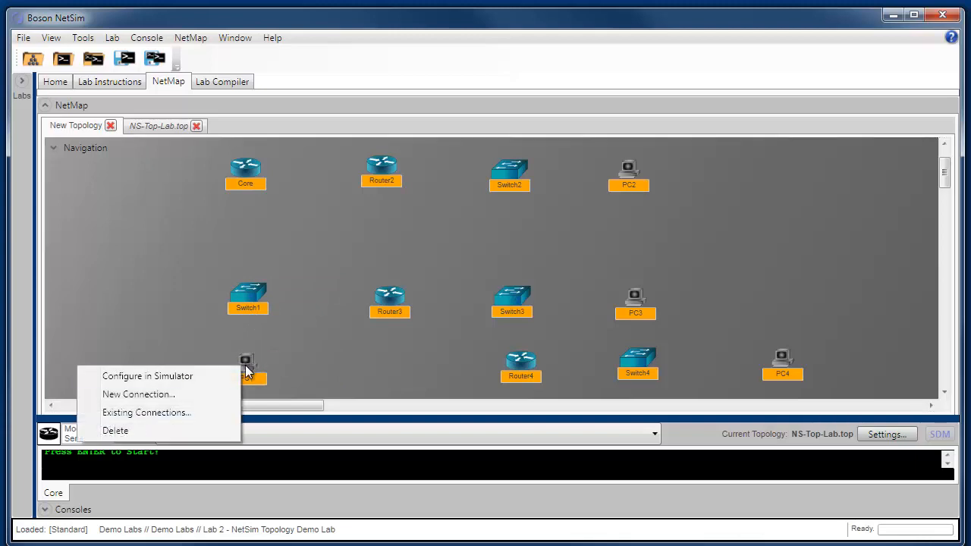
left_click(184, 398)
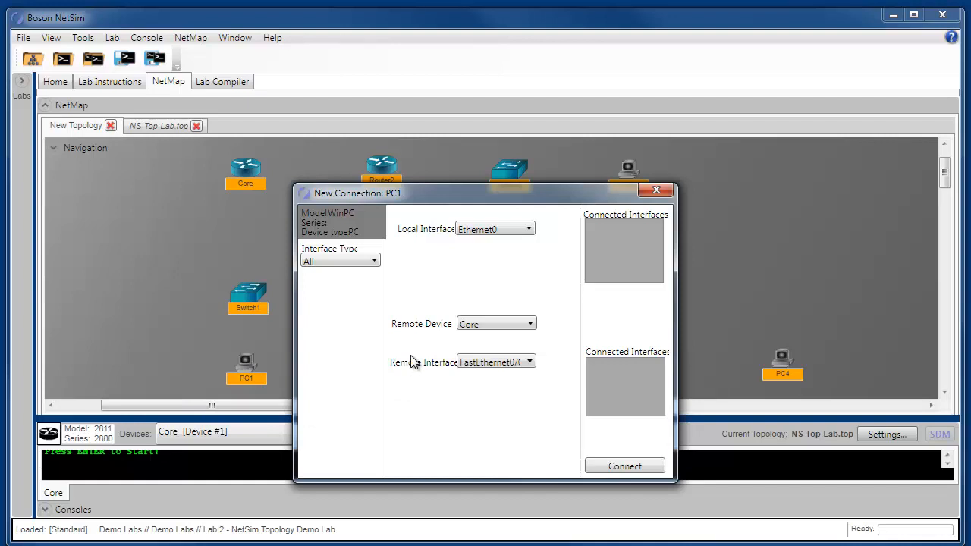
left_click(472, 327)
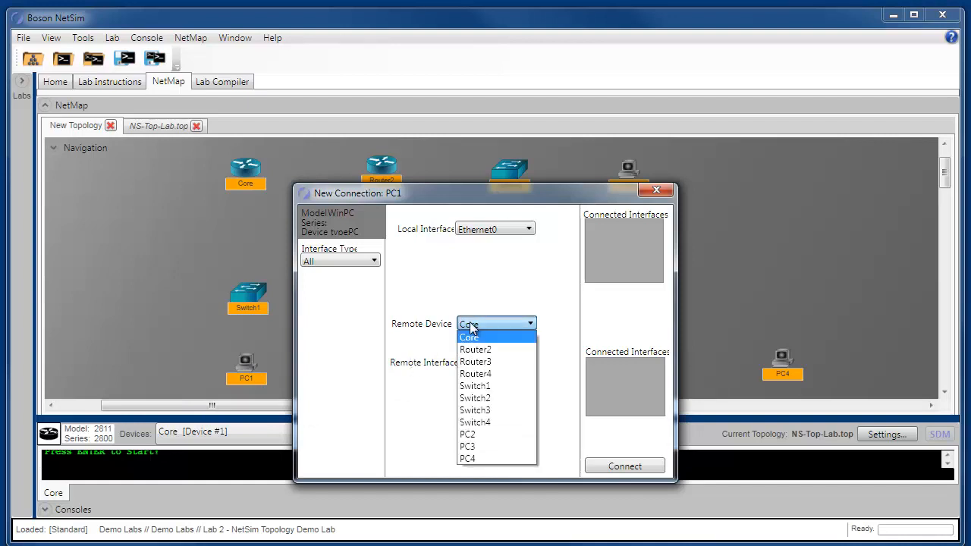
left_click(476, 385)
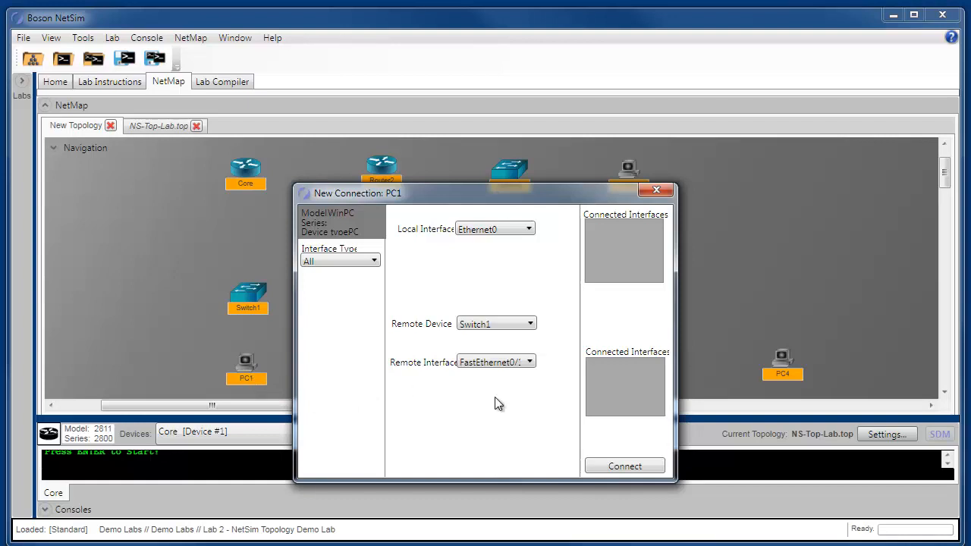
left_click(511, 363)
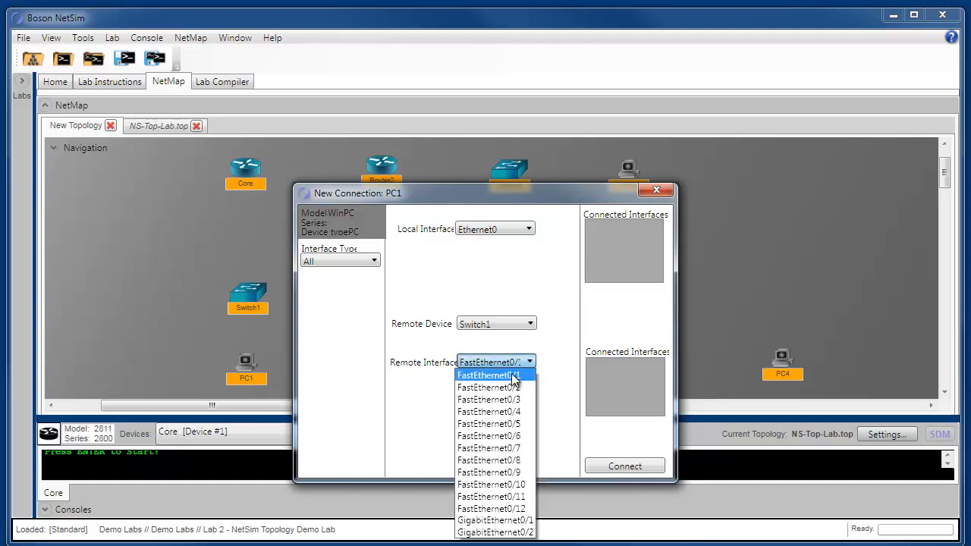
left_click(513, 376)
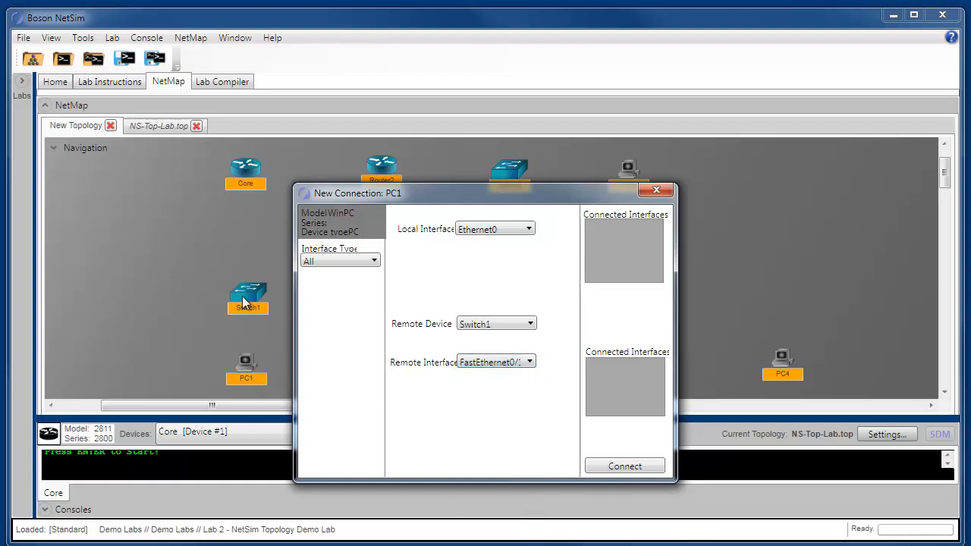
left_click(626, 466)
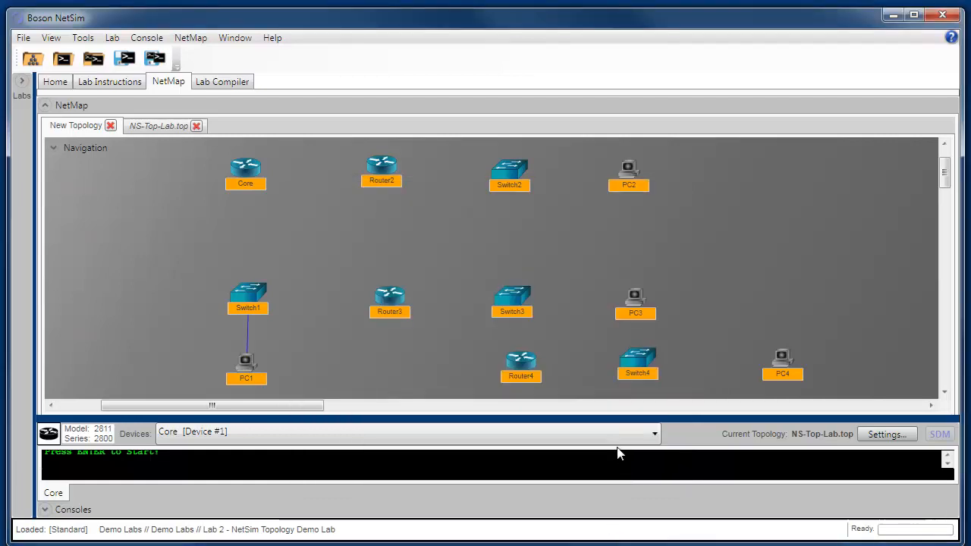
Connect PC2's Ethernet0 interface to FastEthernet0/1 on Switch2.
right_click(624, 182)
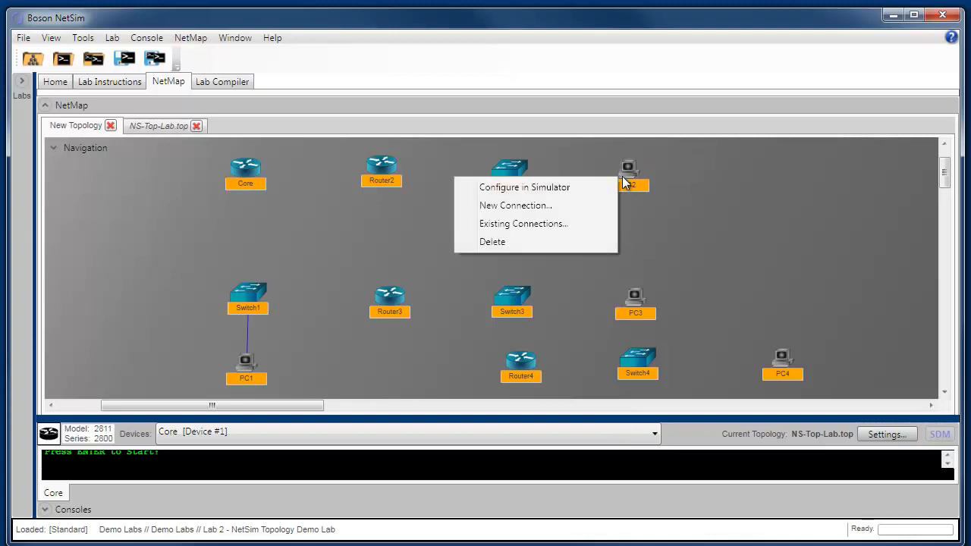
left_click(529, 208)
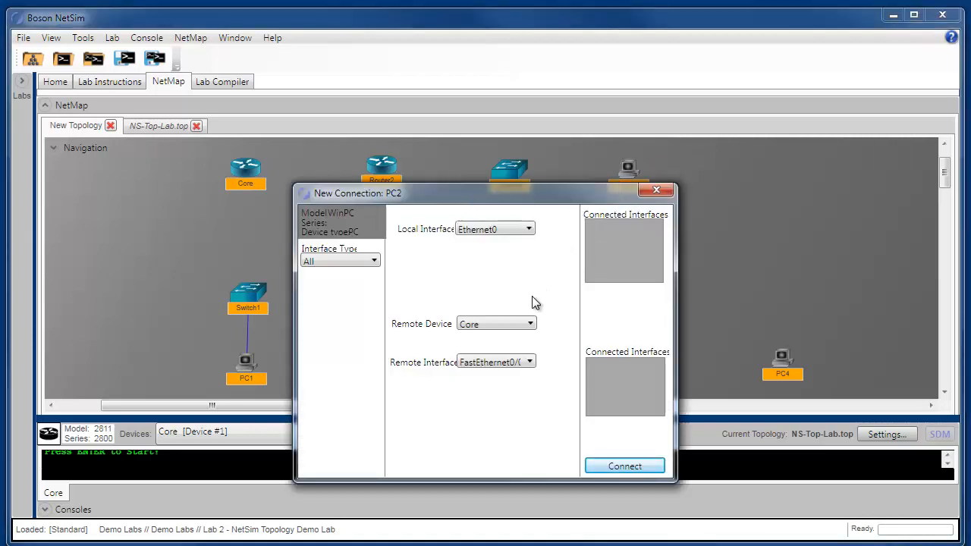
left_click(520, 326)
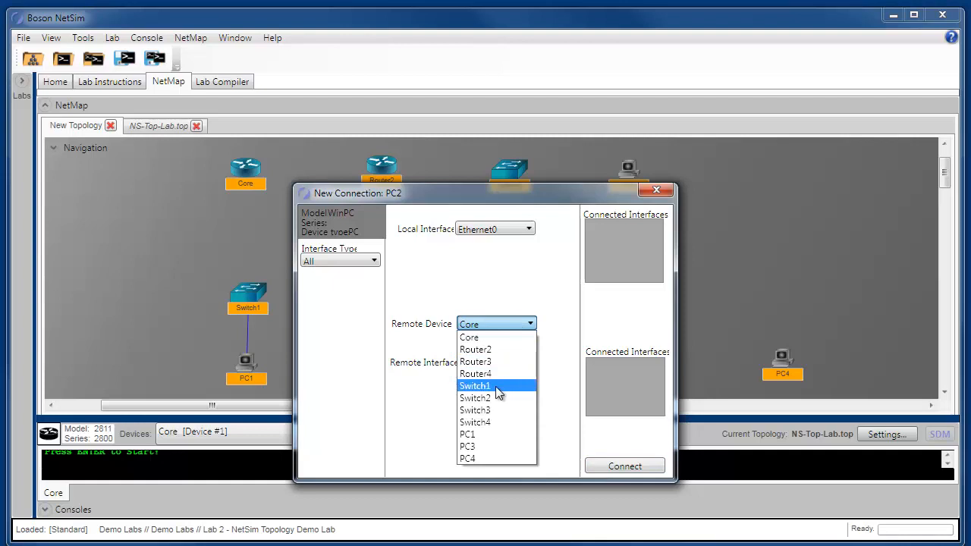
left_click(498, 398)
left_click(509, 362)
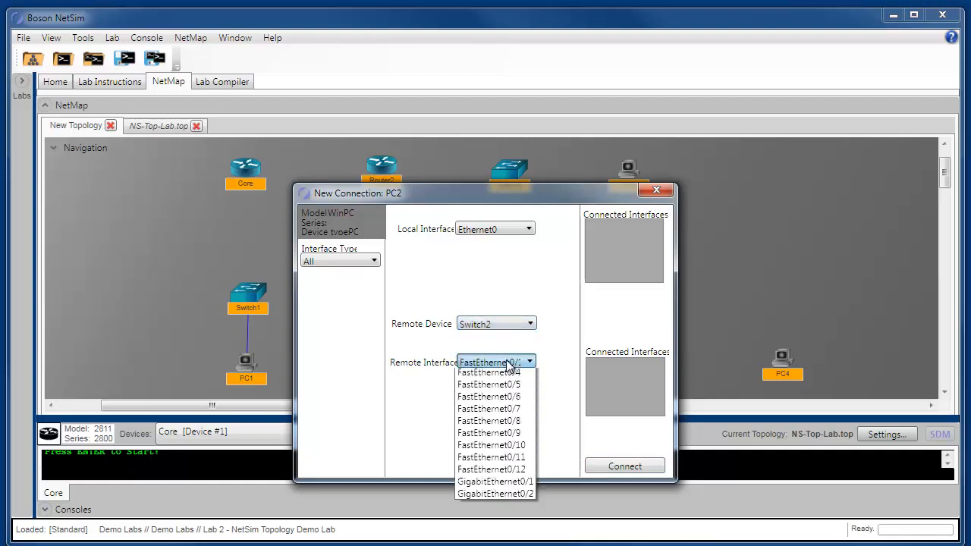
left_click(510, 373)
left_click(629, 467)
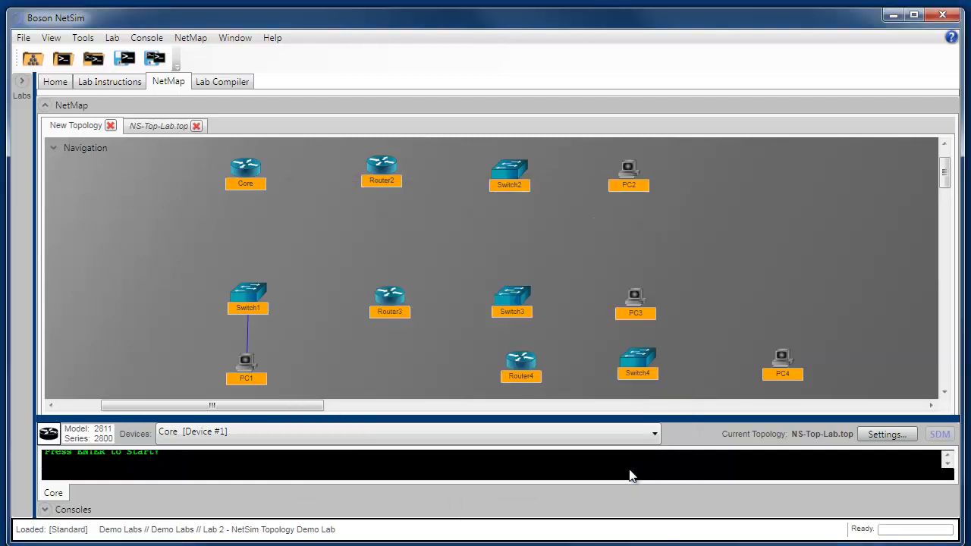
Connect PC3's Ethernet0 interface to Switch3.
right_click(631, 311)
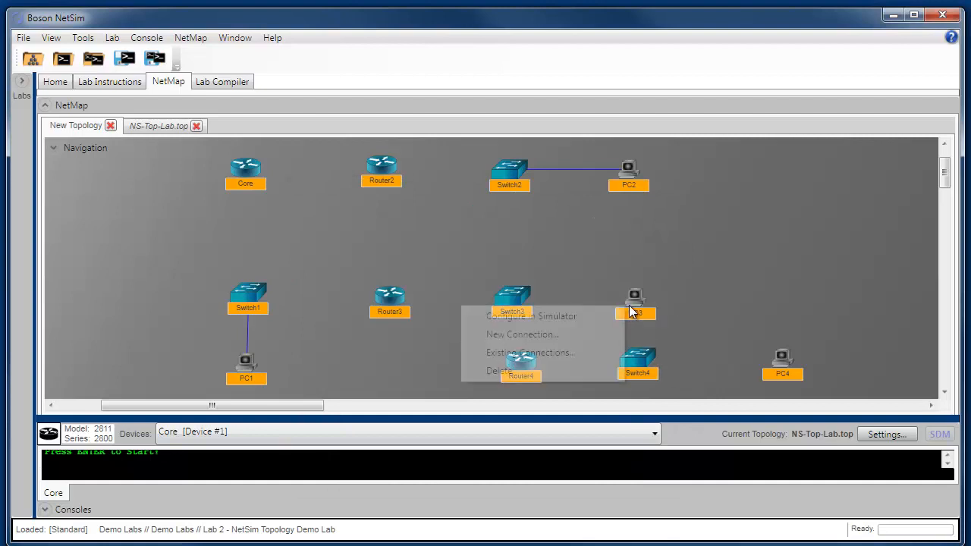
left_click(583, 335)
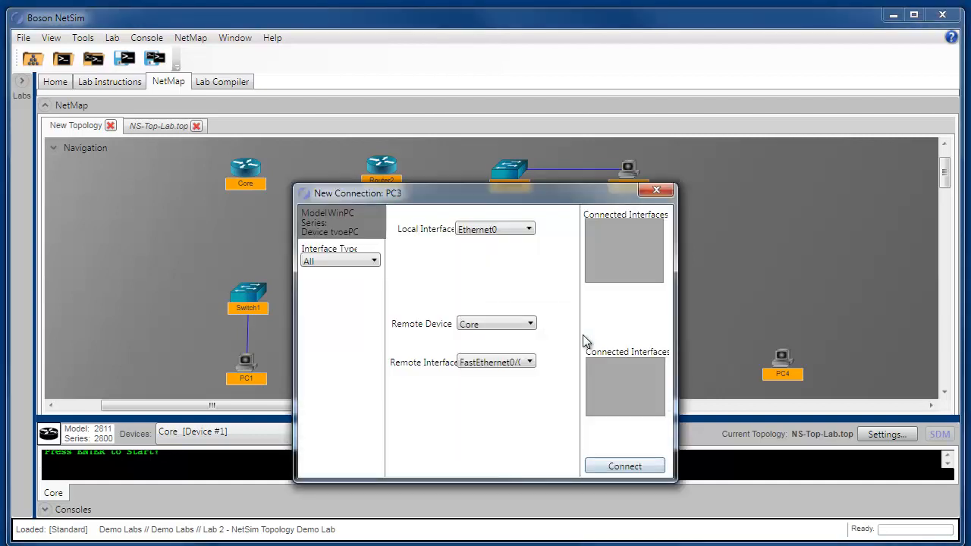
left_click(515, 362)
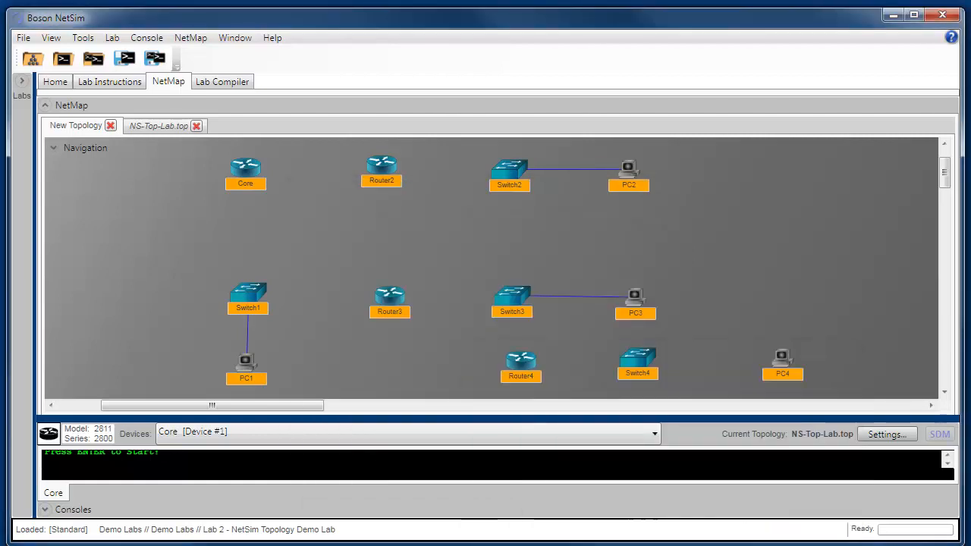
Connect PC4's Ethernet0 interface to FastEthernet0/1 on Switch4.
right_click(783, 367)
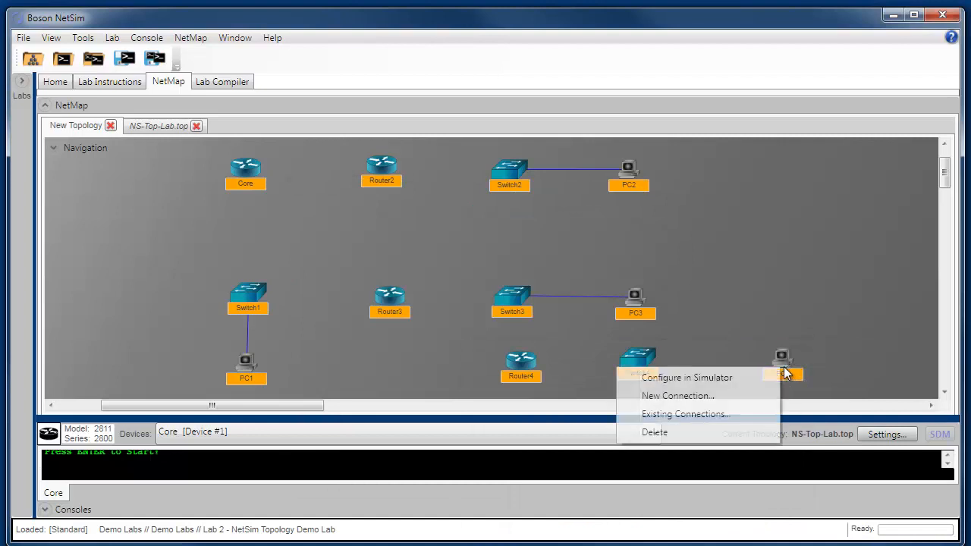
left_click(712, 396)
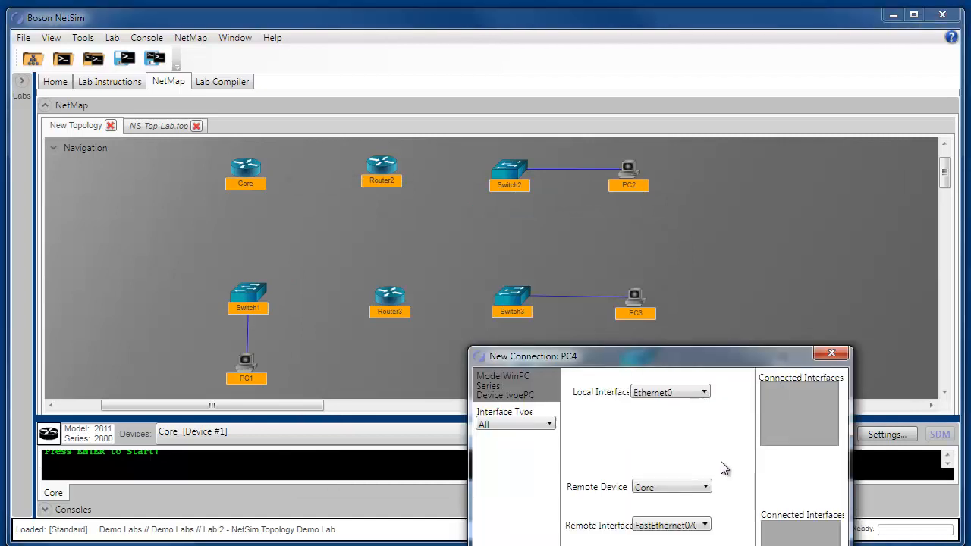
left_click(683, 490)
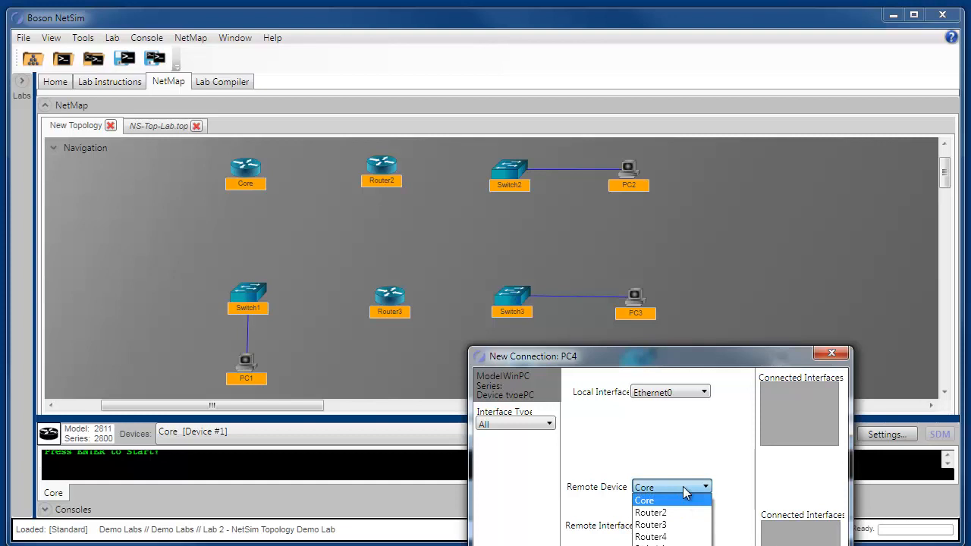
left_click(669, 545)
left_click(686, 526)
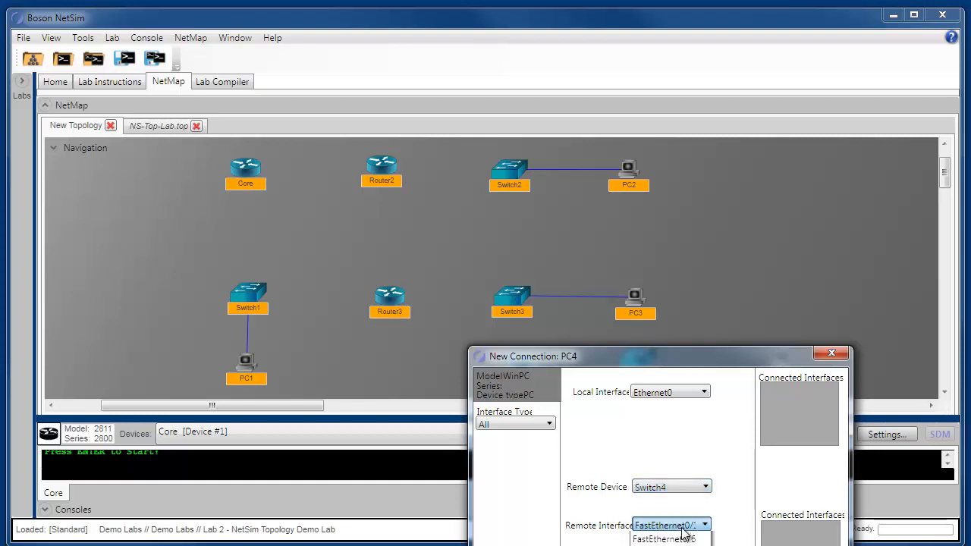
left_click(688, 539)
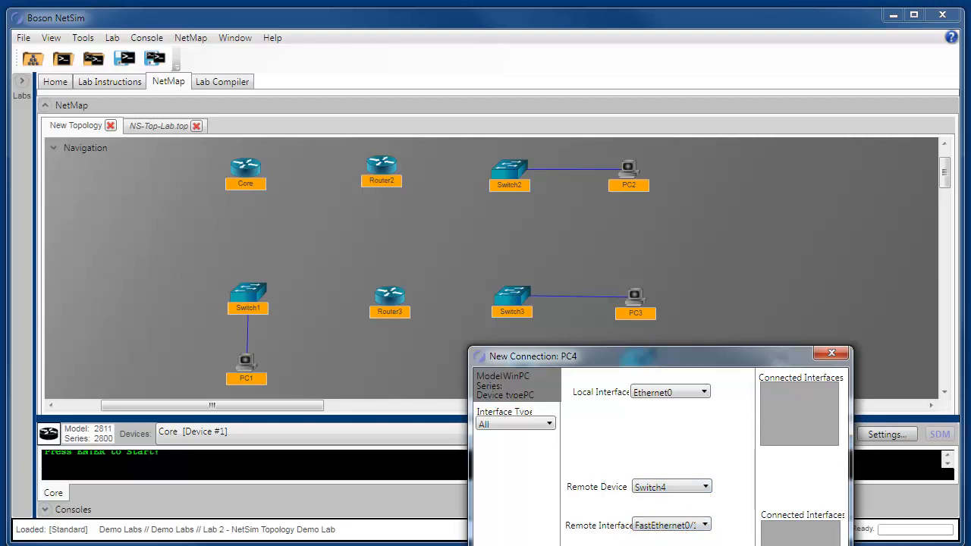
left_click(781, 545)
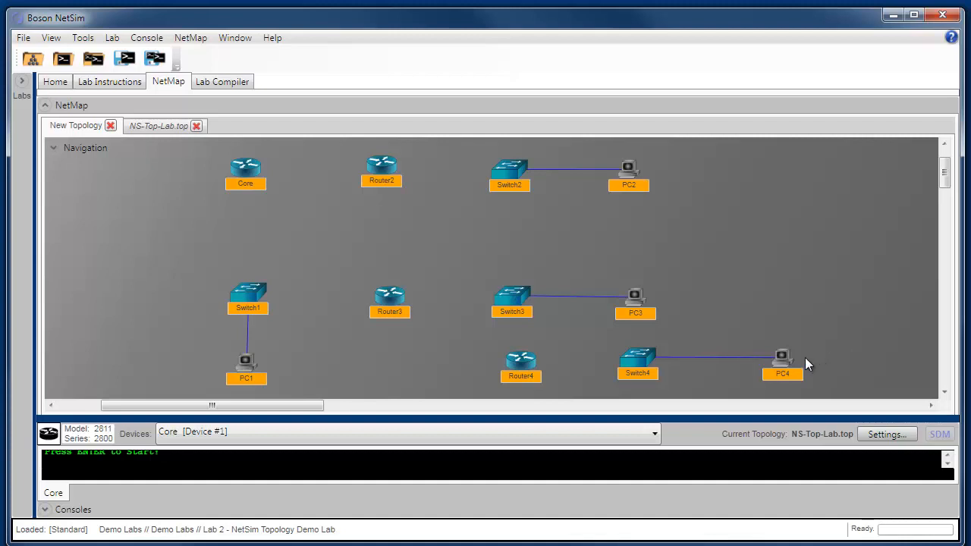
Review PC4's existing connections, checking the local interface, remote device and remote interface of its link.
mouse_move(650, 356)
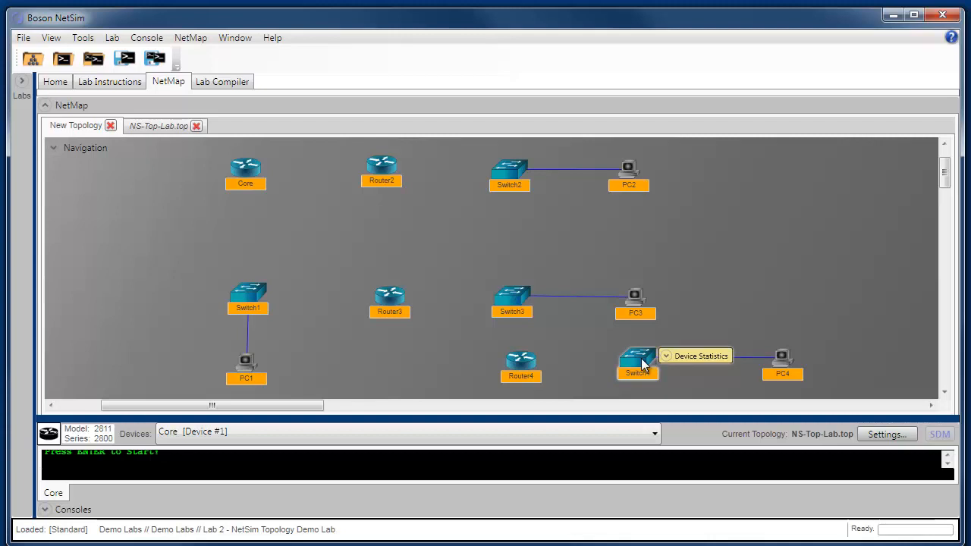
mouse_move(781, 356)
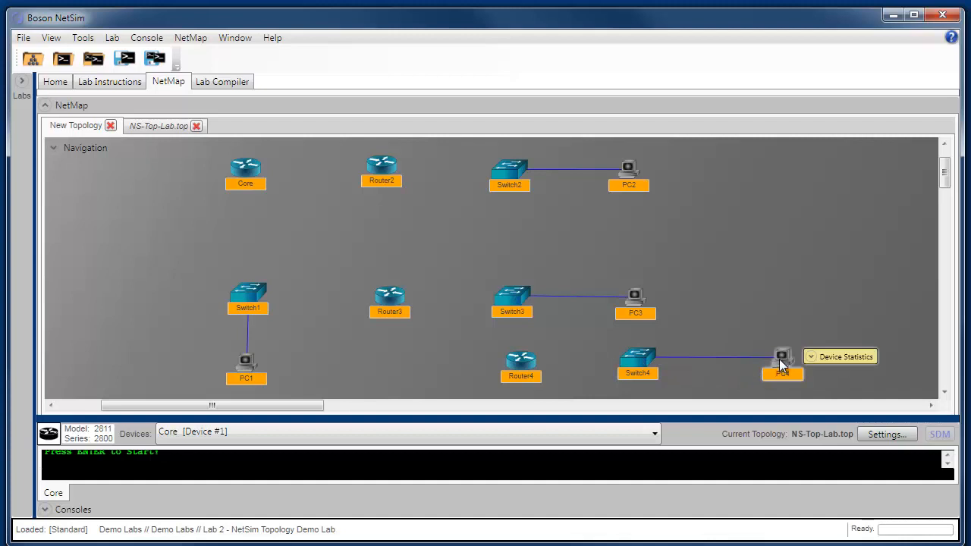
right_click(782, 364)
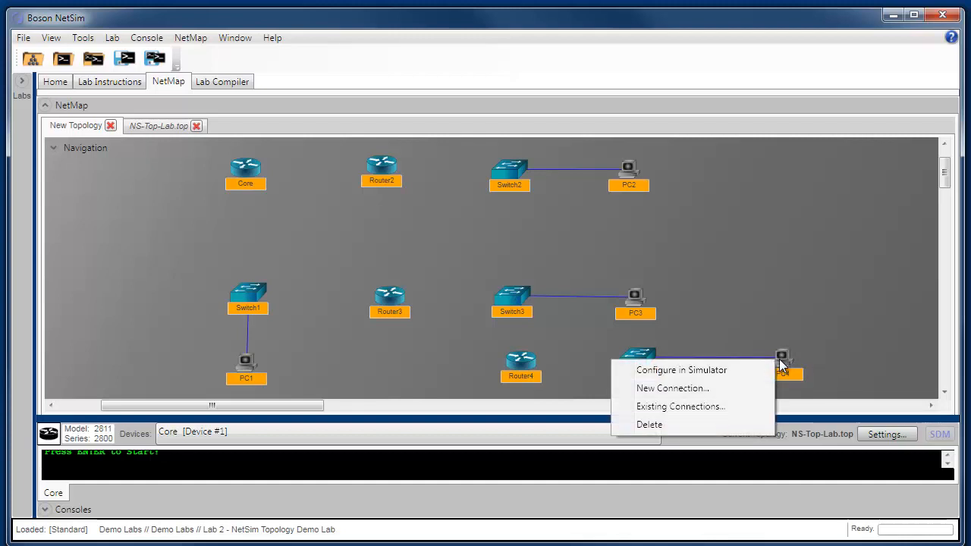
left_click(718, 406)
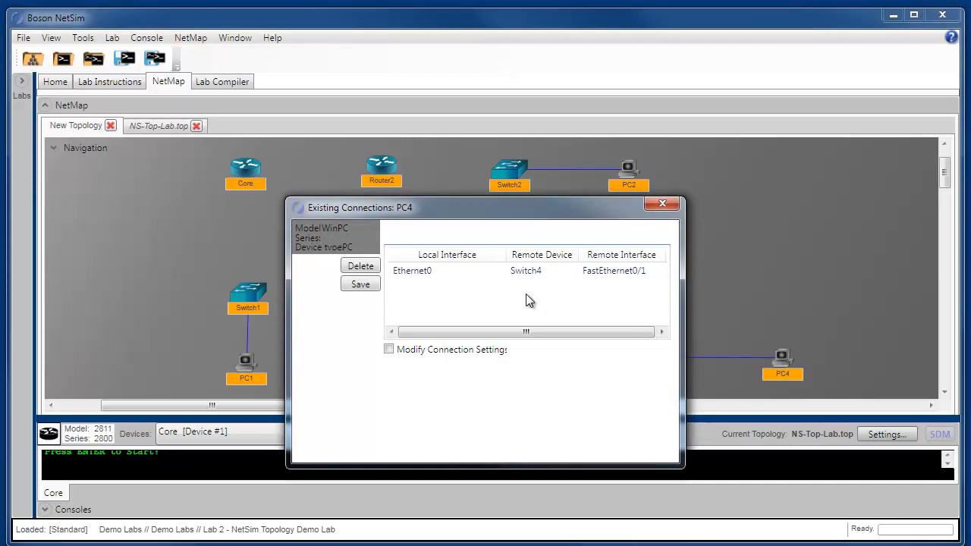
left_click(534, 276)
left_click(668, 202)
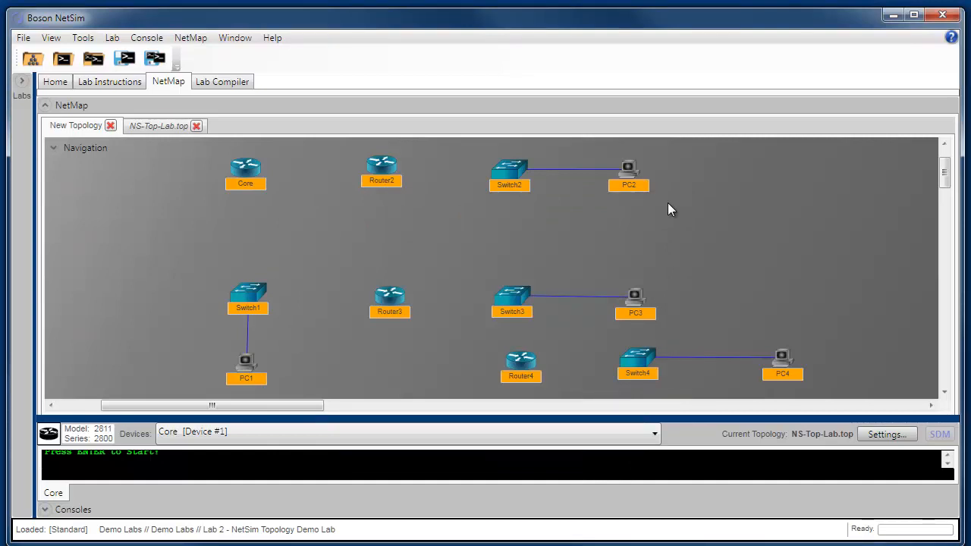
Connect Switch1 to the FastEthernet0/0 interface on the Core router.
mouse_move(245, 298)
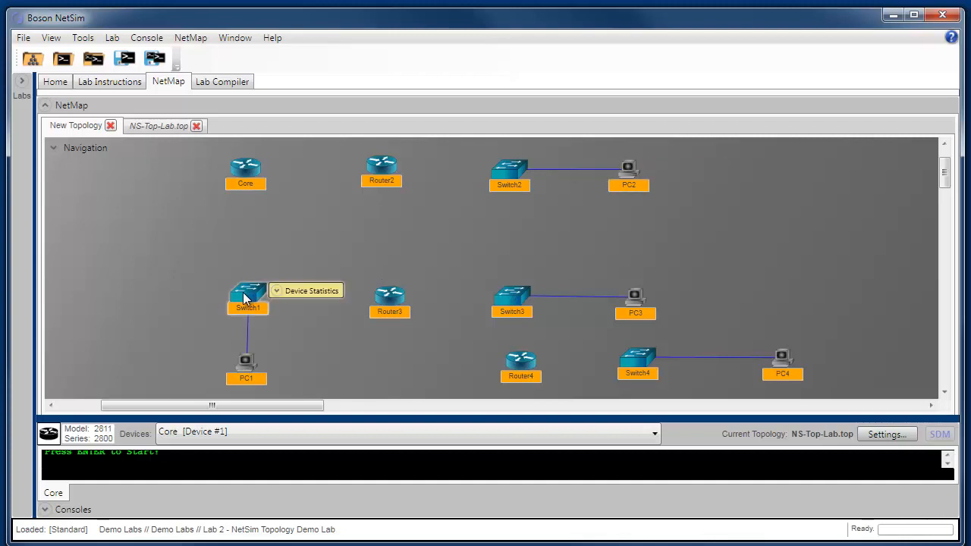
right_click(245, 298)
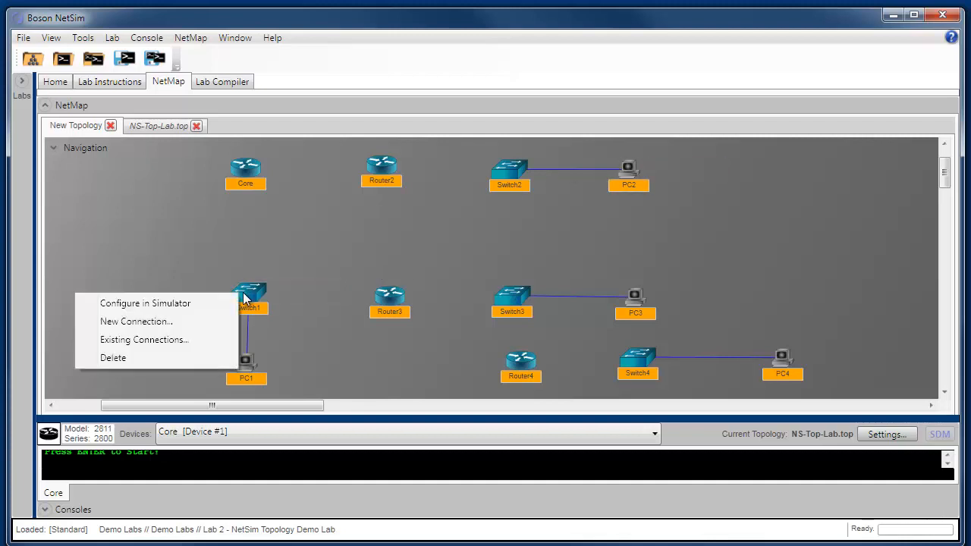
left_click(207, 318)
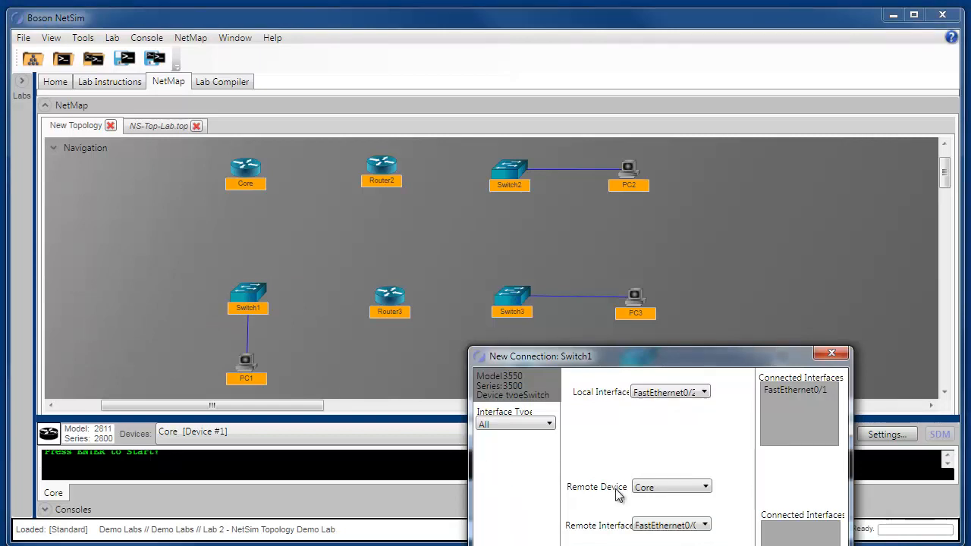
left_click(669, 526)
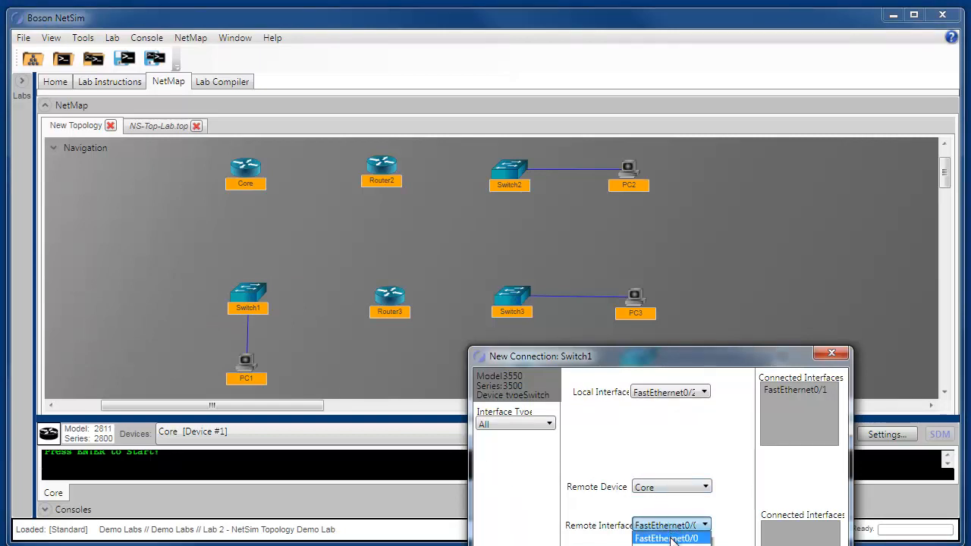
left_click(672, 540)
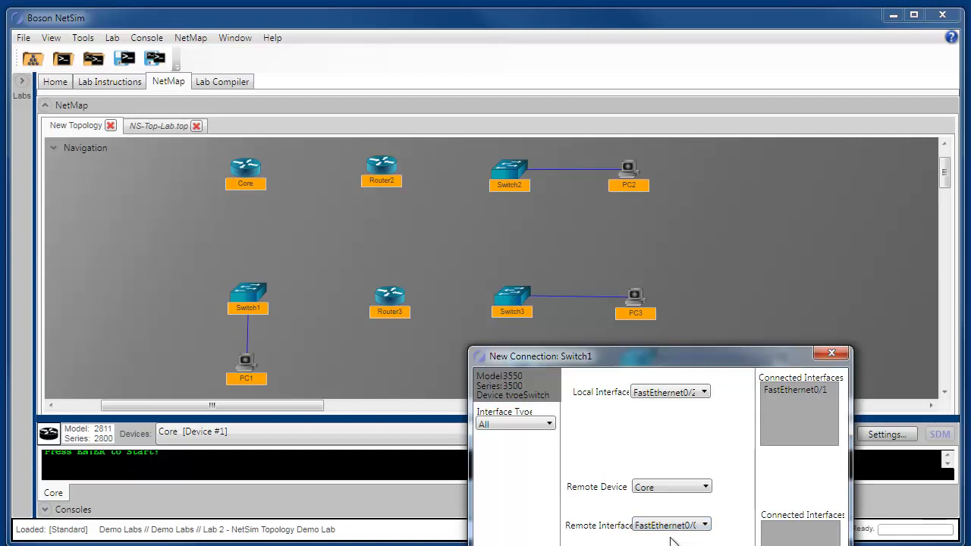
left_click(668, 392)
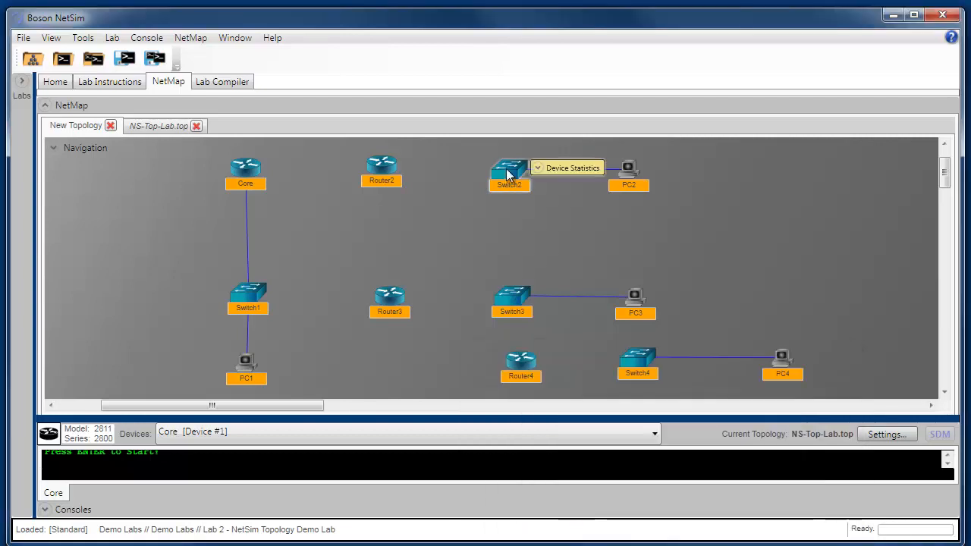
Connect Switch2 to the FastEthernet0/0 interface on Router2.
right_click(508, 173)
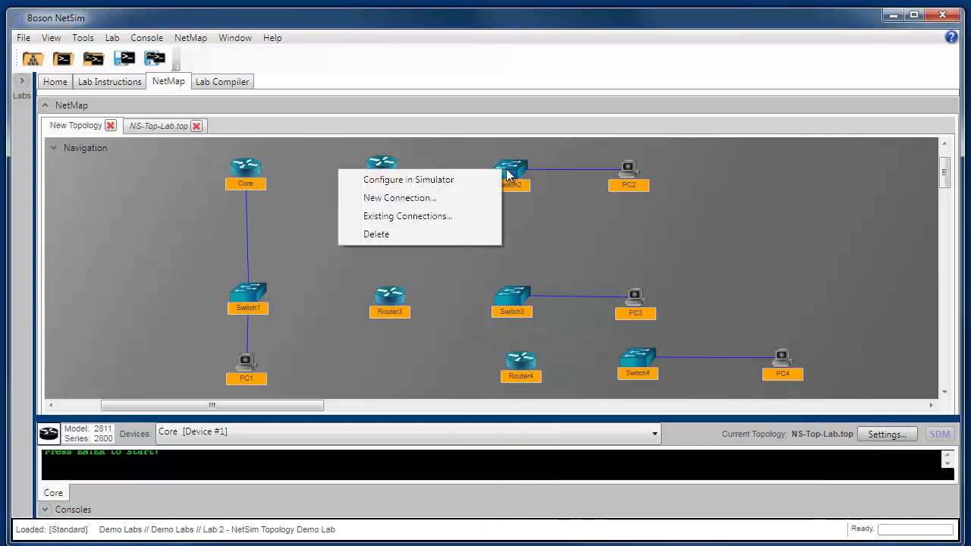
left_click(399, 197)
left_click(664, 484)
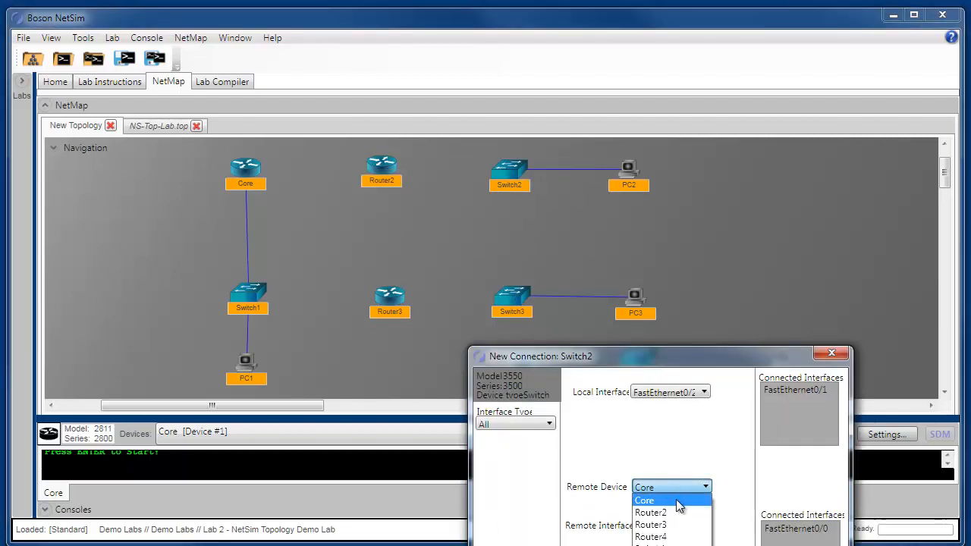
left_click(675, 513)
left_click(680, 526)
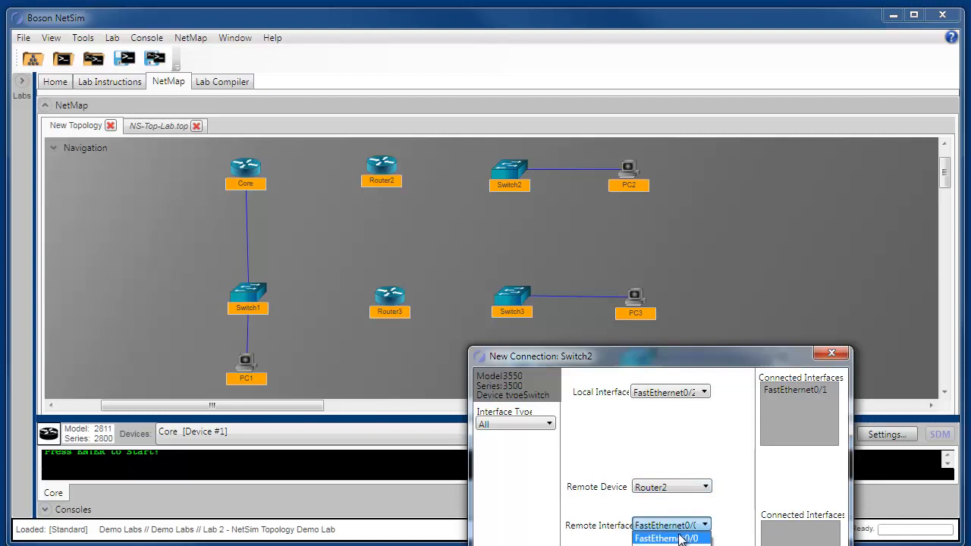
left_click(679, 539)
left_click(671, 393)
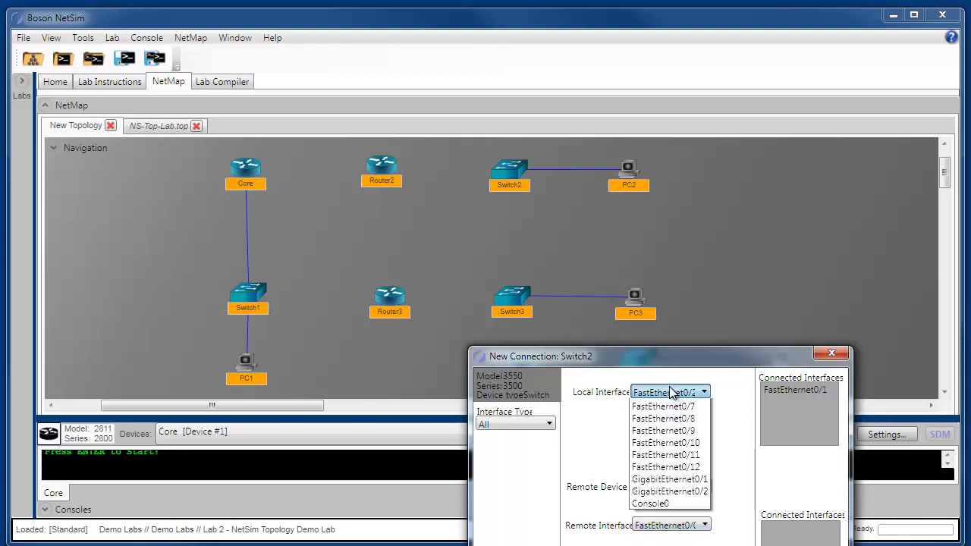
scroll(672, 414, "up", 3)
left_click(673, 406)
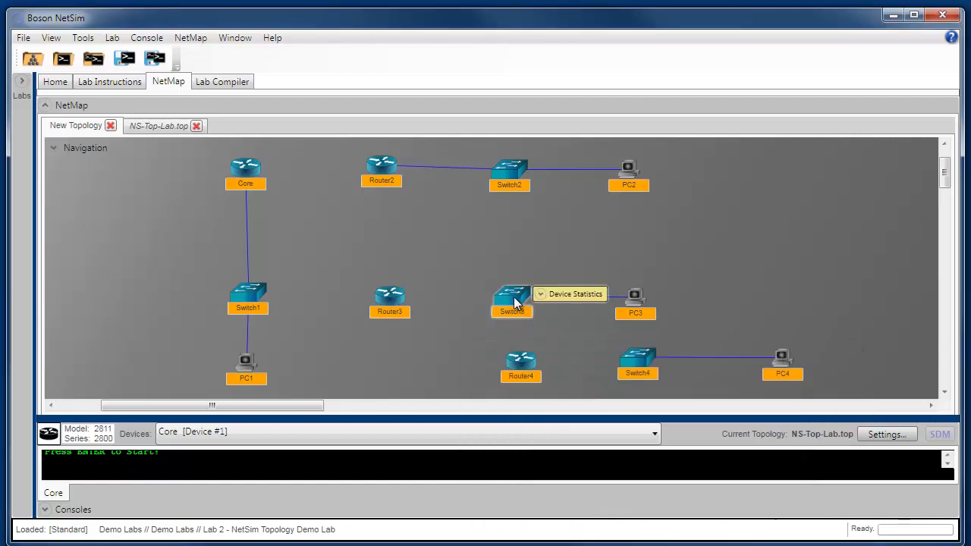
Connect Switch3 to Router3.
right_click(510, 299)
key("Escape")
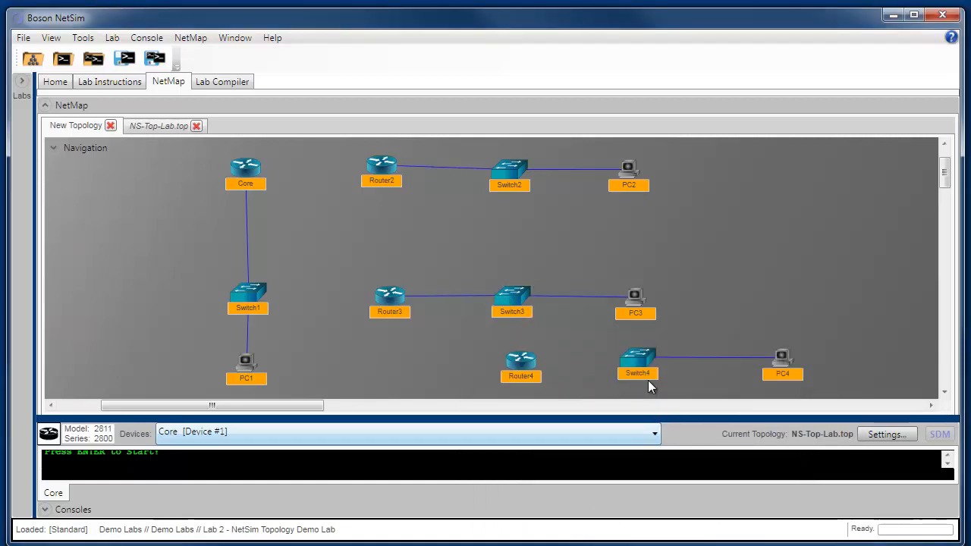
Connect Switch4 to the FastEthernet0/0 interface on Router4.
right_click(641, 357)
left_click(593, 388)
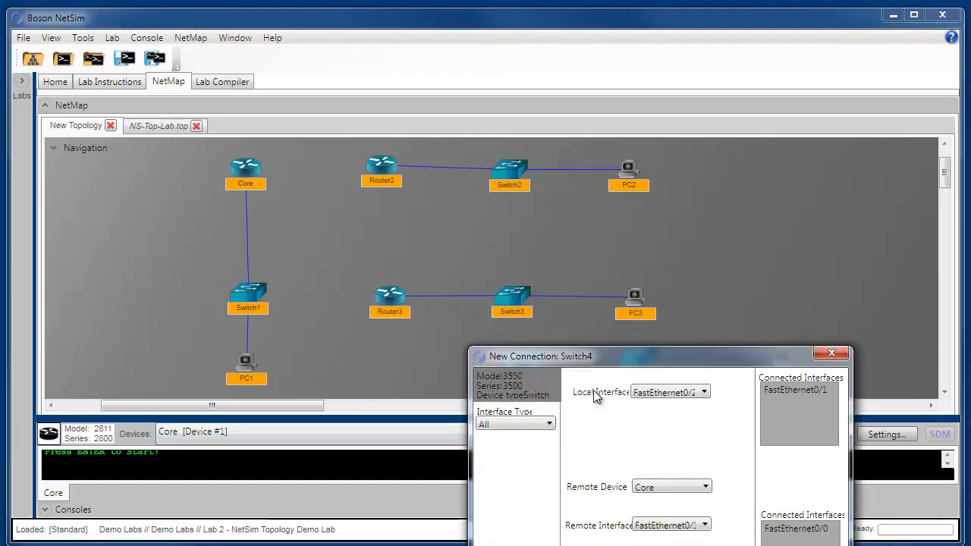
left_click(664, 487)
left_click(663, 531)
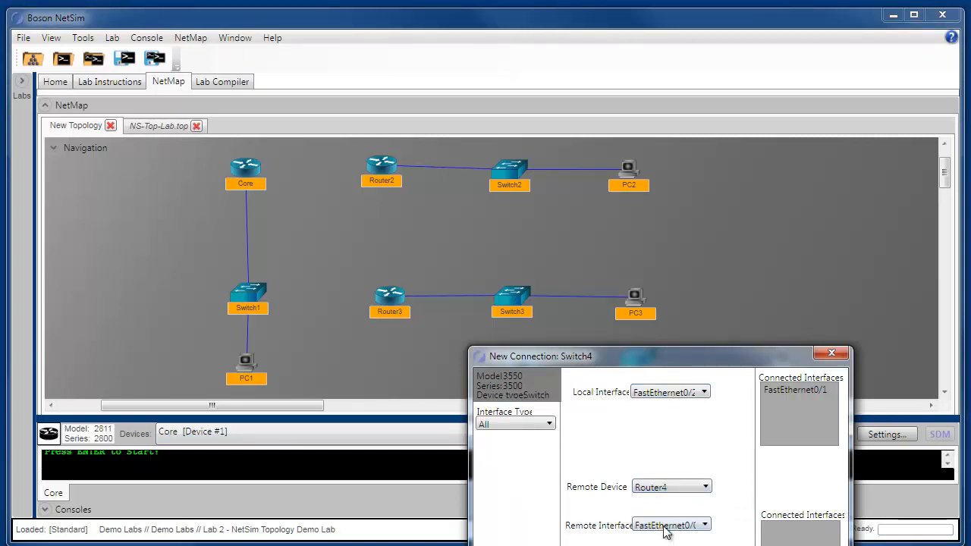
left_click(664, 531)
left_click(665, 537)
left_click(667, 393)
left_click(660, 402)
key("Return")
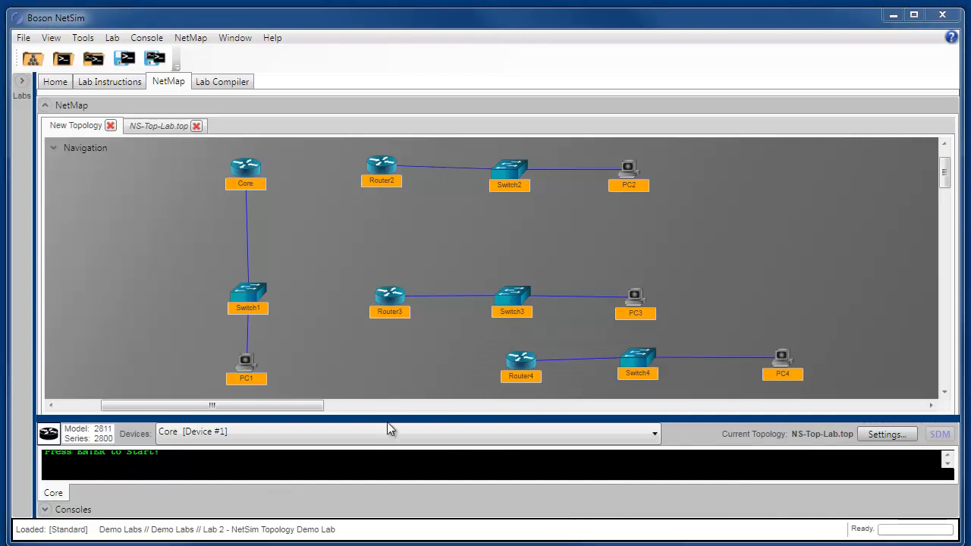
Connect Router4's Serial0/1 interface to Router3 with a point-to-point serial link.
mouse_move(522, 370)
right_click(523, 360)
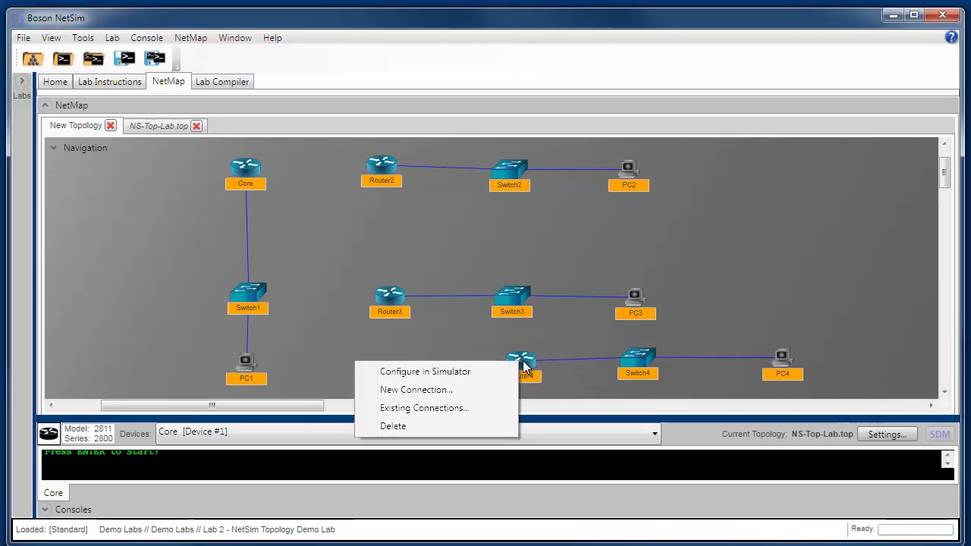
left_click(485, 390)
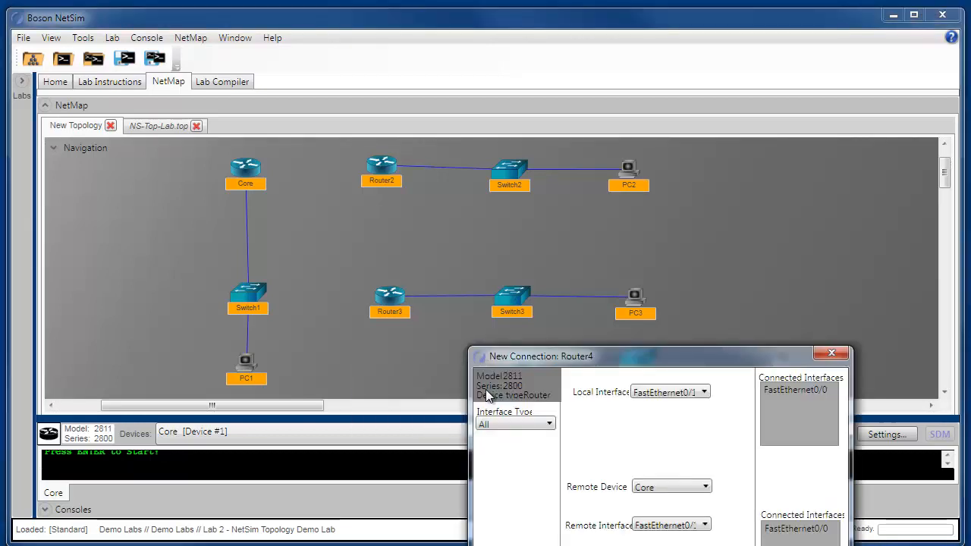
left_click(659, 388)
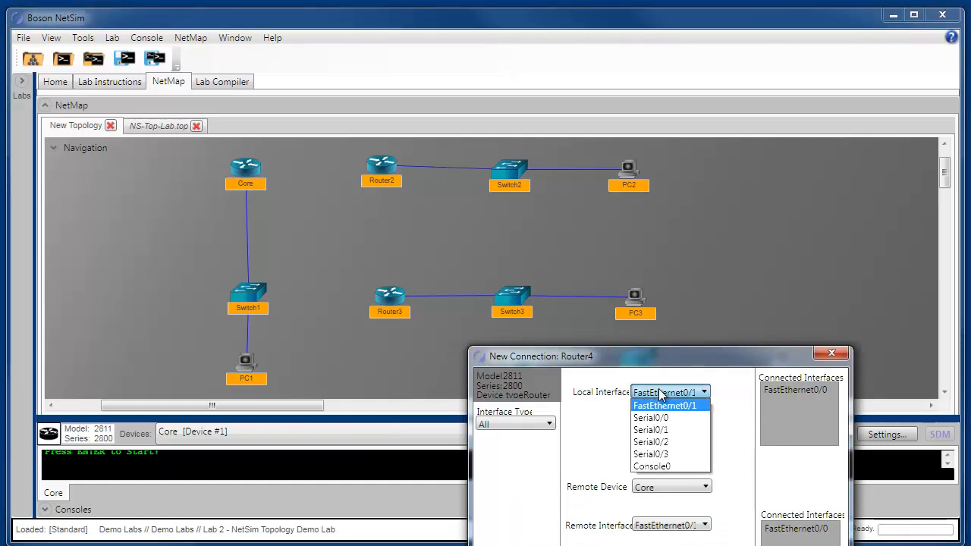
left_click(663, 429)
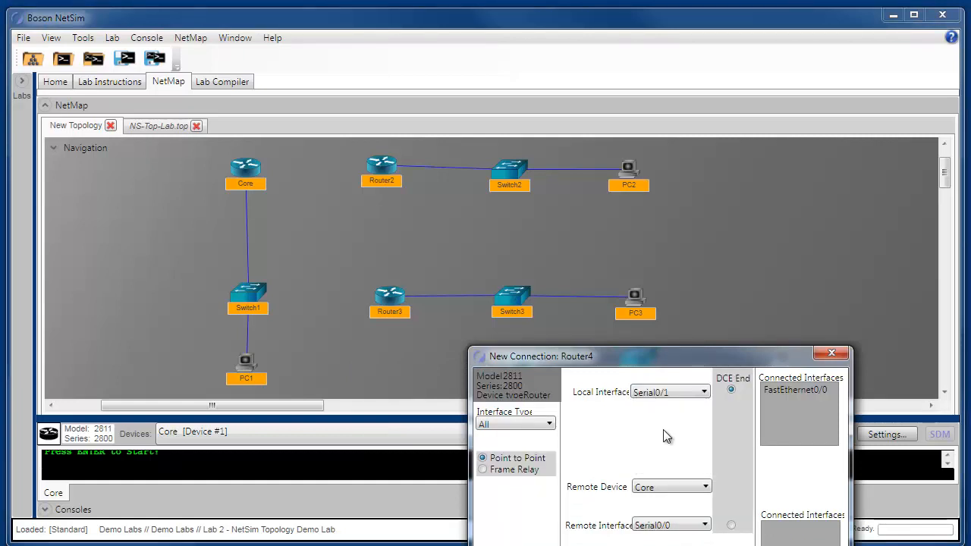
left_click(656, 487)
left_click(668, 522)
key("Return")
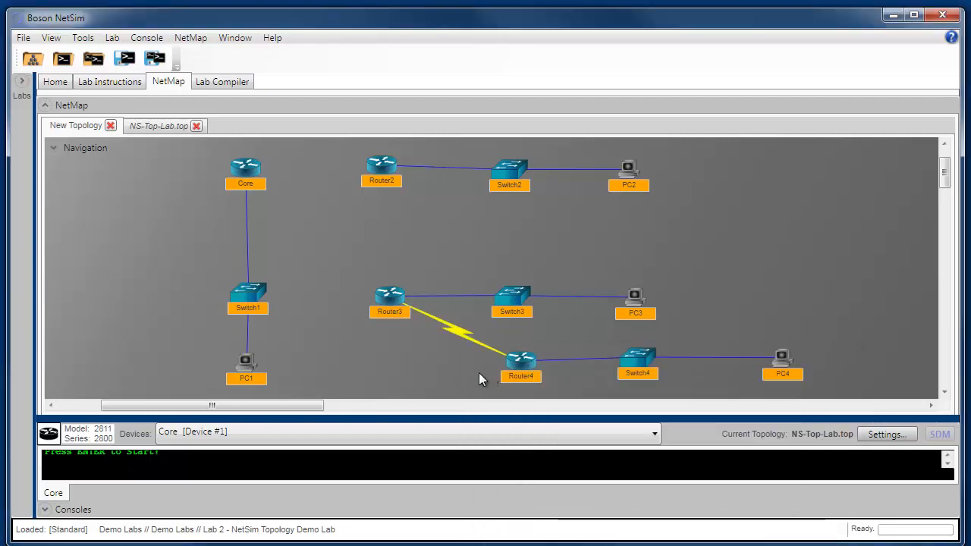
mouse_move(527, 366)
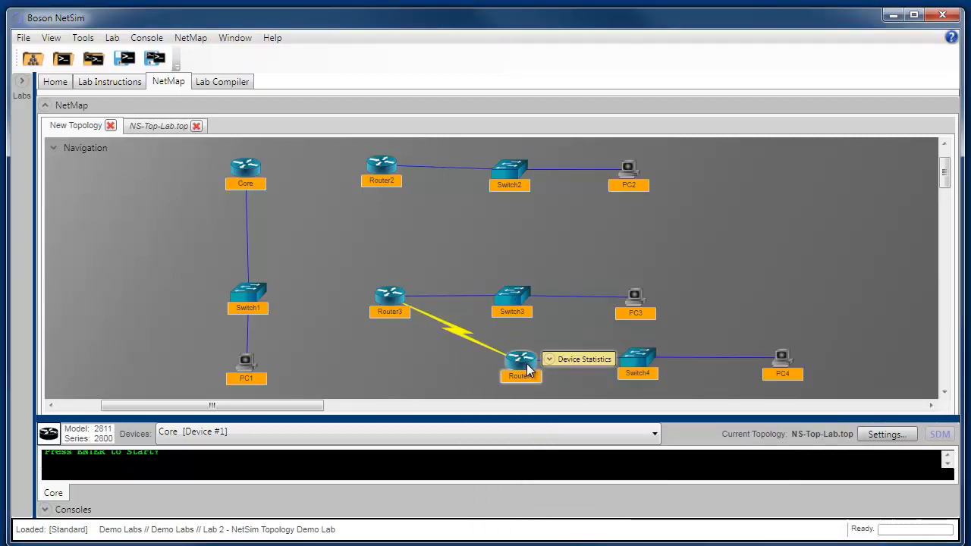
Start a new connection from the Core router using the Serial interface type and Frame Relay.
mouse_move(392, 302)
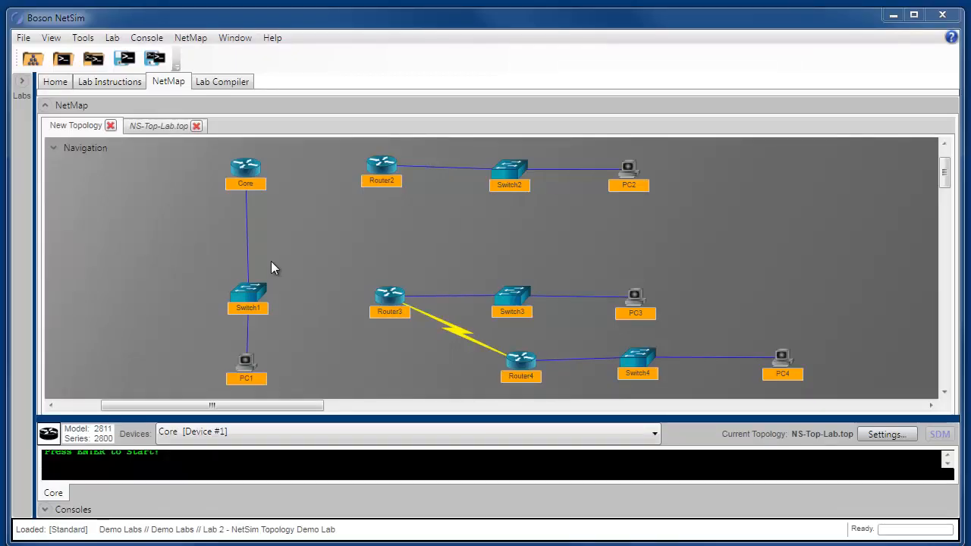
right_click(243, 170)
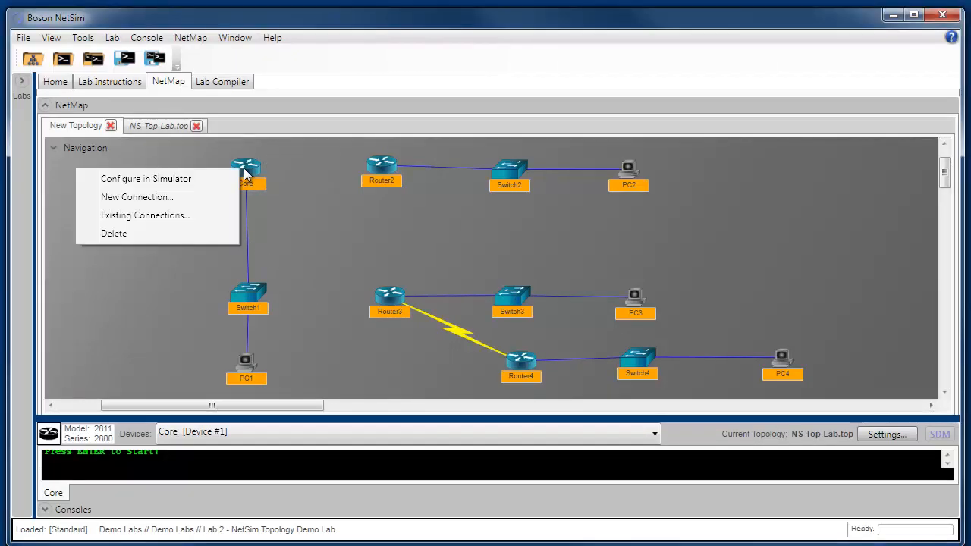
left_click(188, 197)
left_click_drag(492, 156, 360, 132)
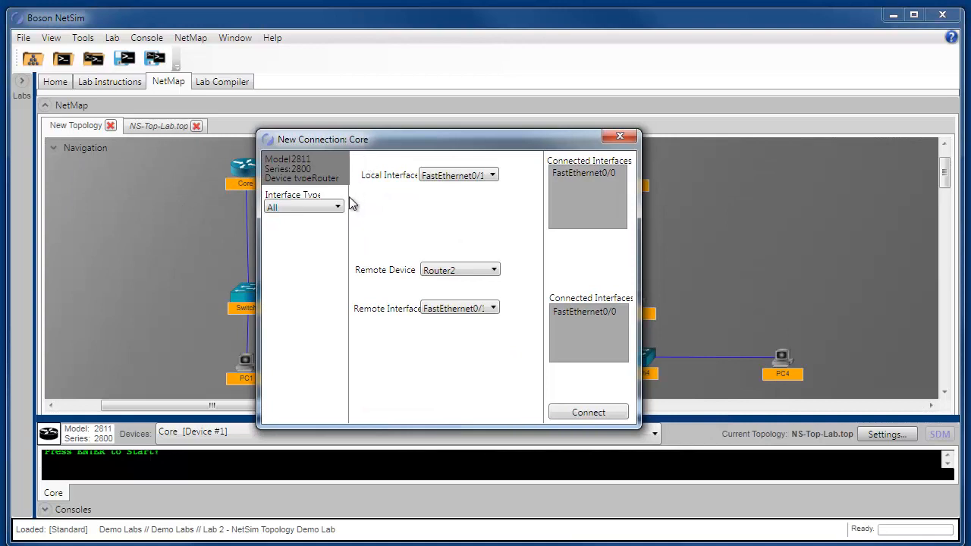
left_click(292, 208)
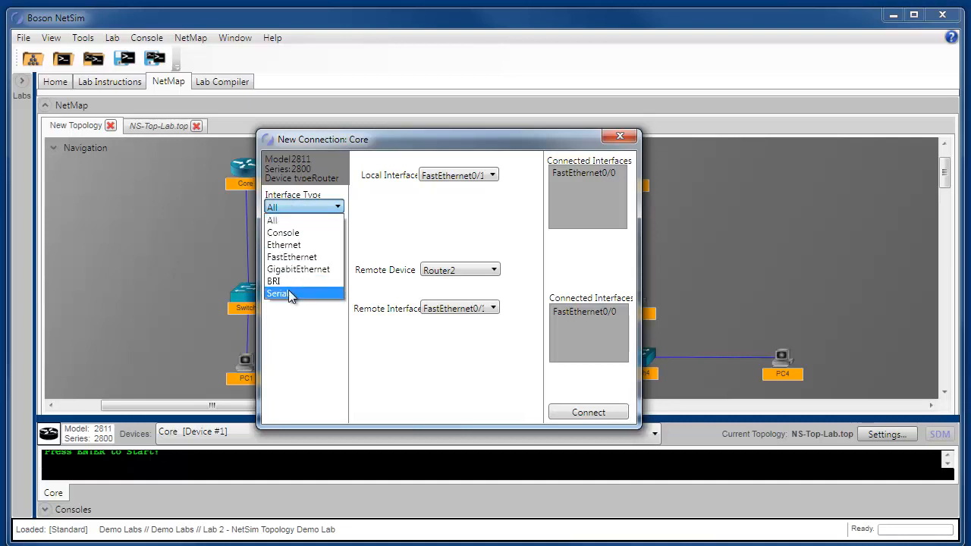
left_click(289, 294)
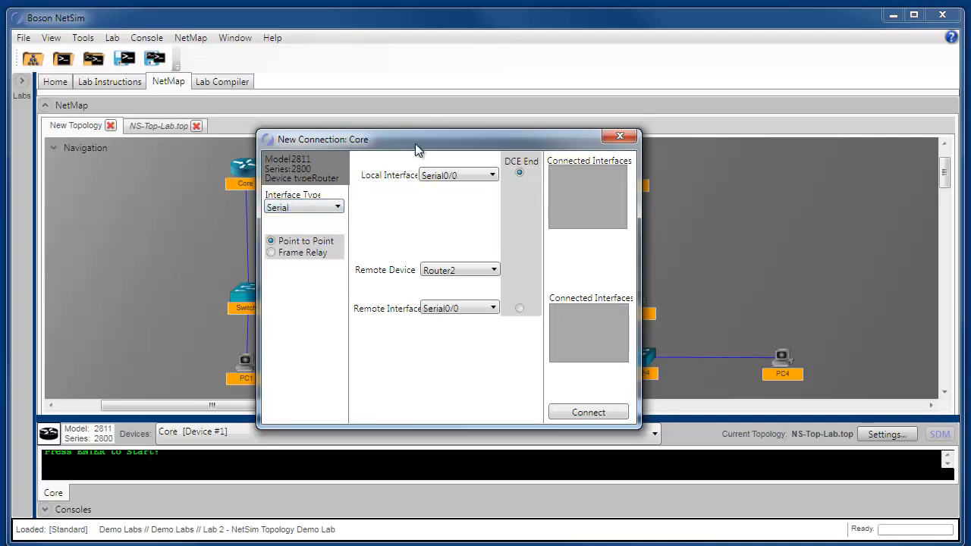
left_click_drag(441, 139, 770, 152)
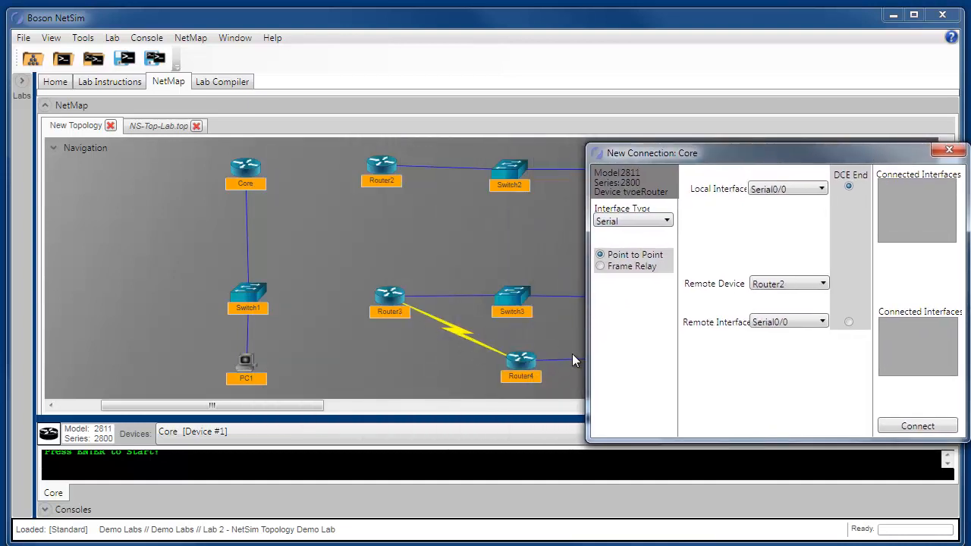
left_click(599, 266)
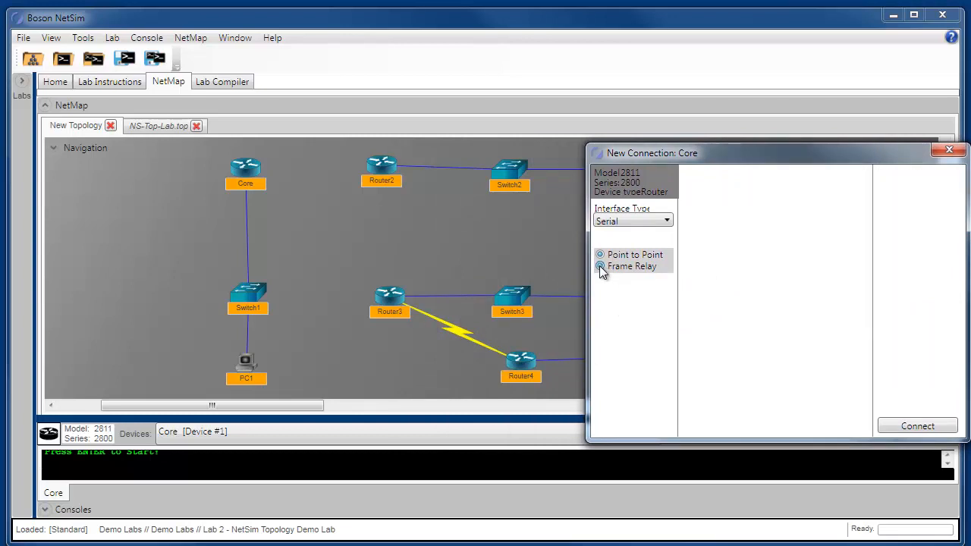
left_click(637, 372)
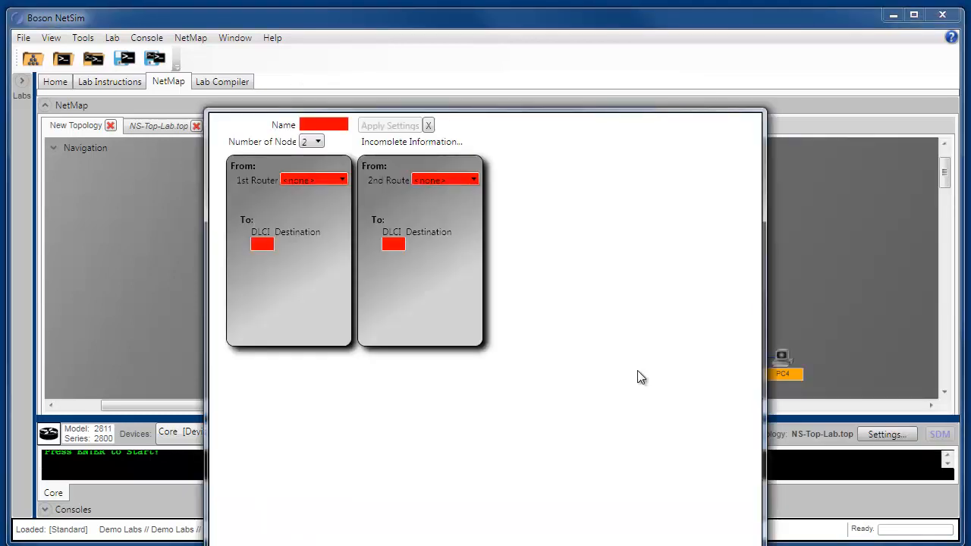
Name the Frame Relay network Cloud and set its number of nodes to 3.
left_click(337, 124)
type("Cloud")
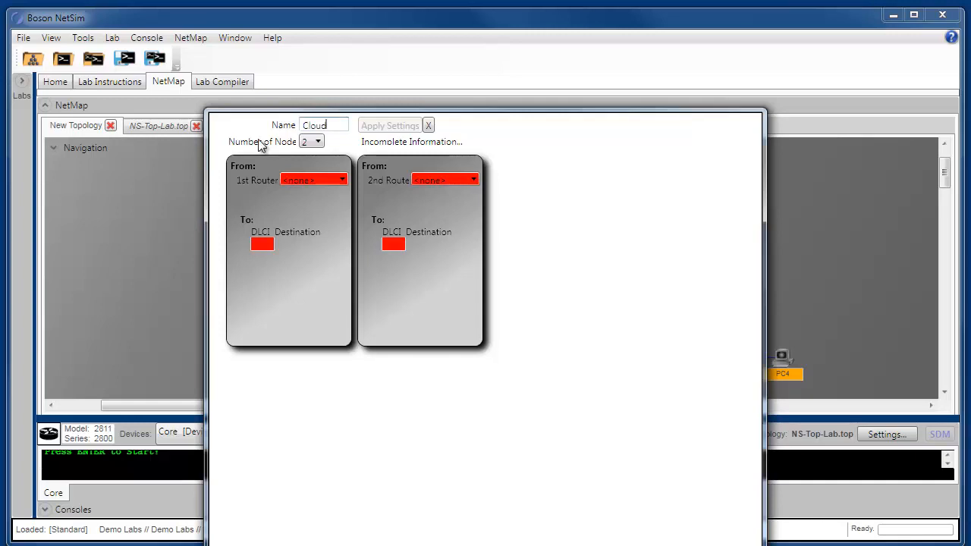
left_click(315, 144)
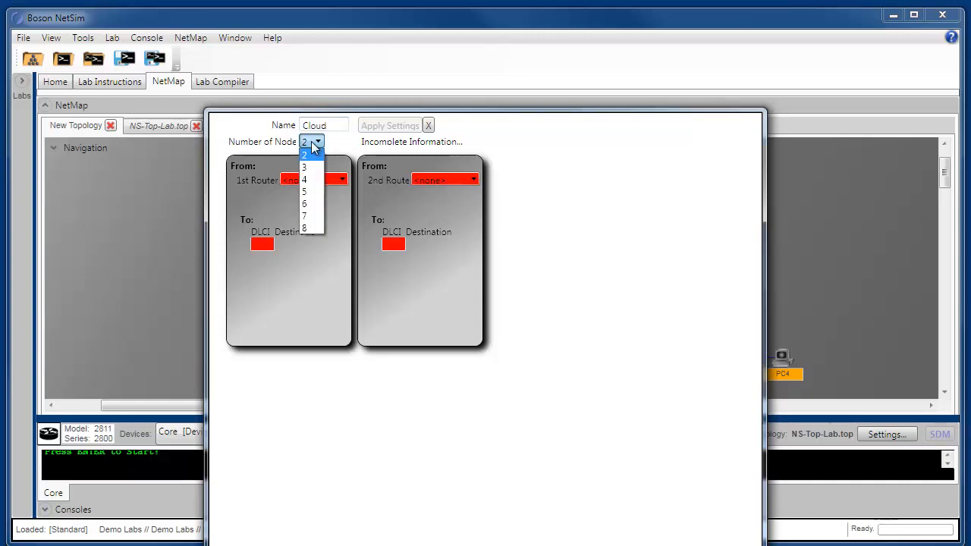
left_click(308, 168)
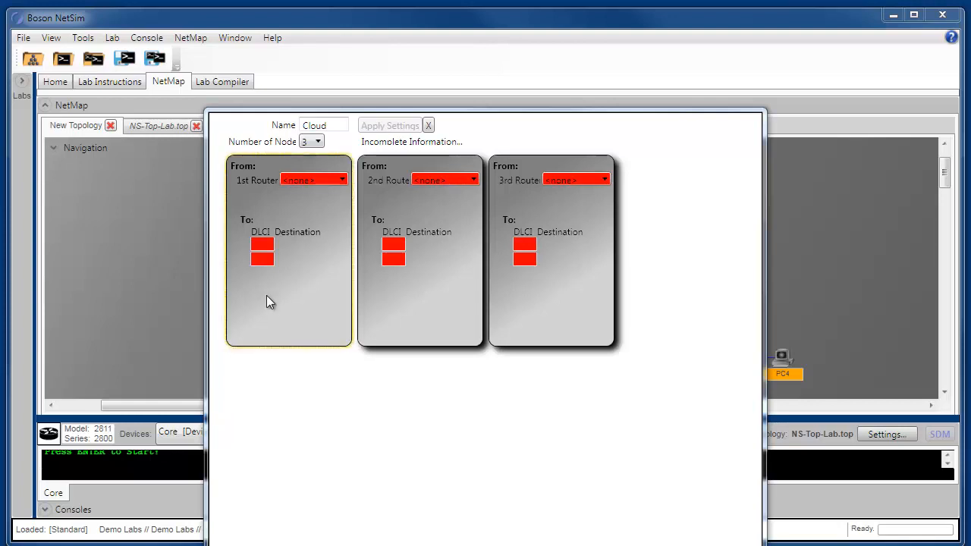
Assign Core, Router2 and Router3 as the first, second and third routers of the Frame Relay cloud.
left_click(313, 180)
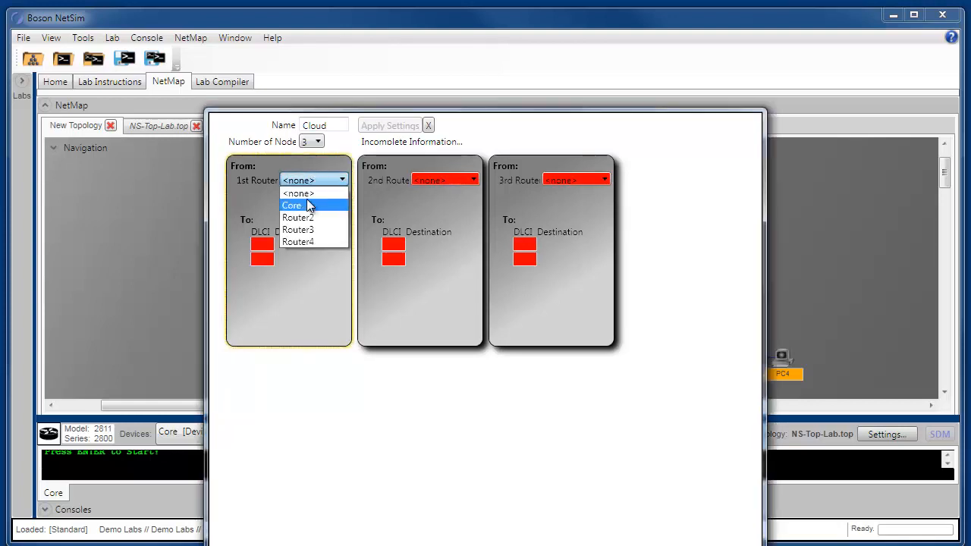
left_click(308, 205)
left_click(440, 179)
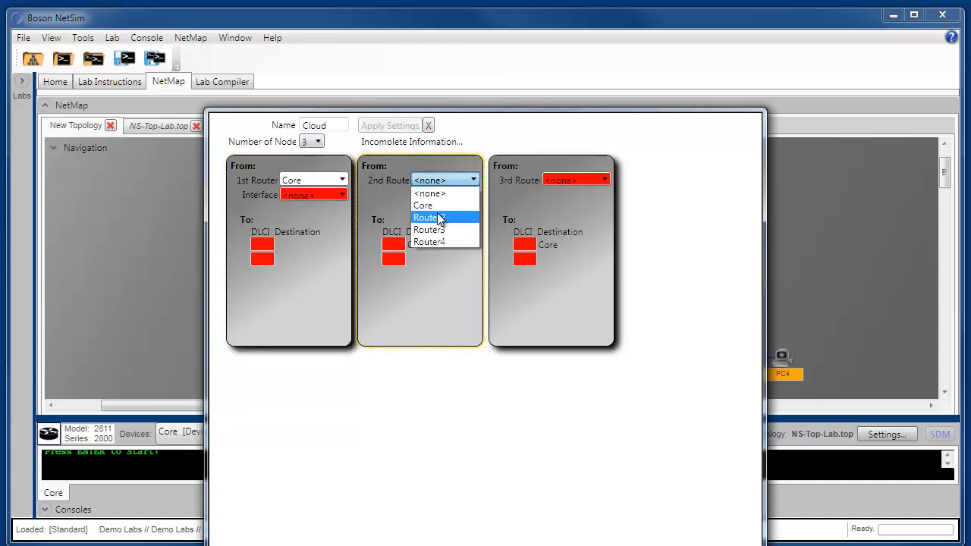
left_click(437, 212)
left_click(570, 180)
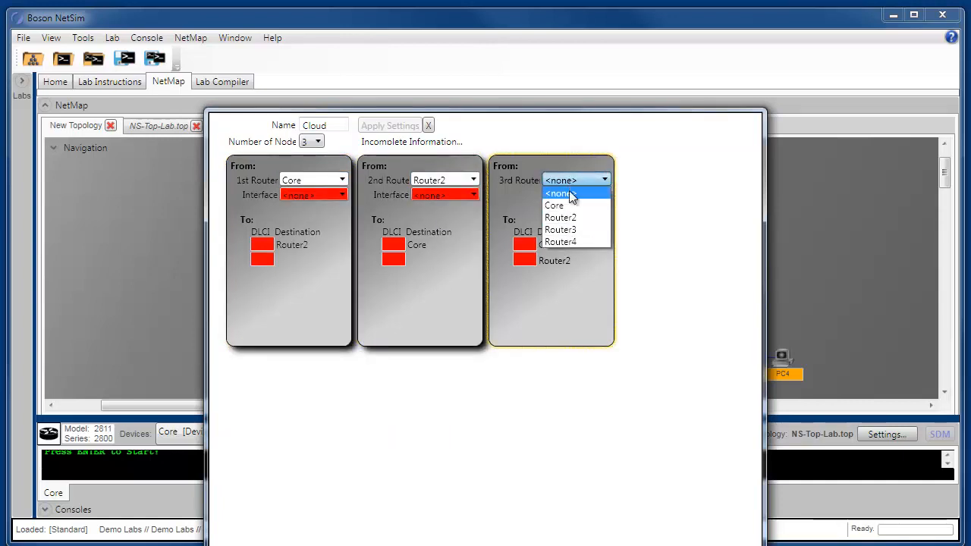
left_click(571, 232)
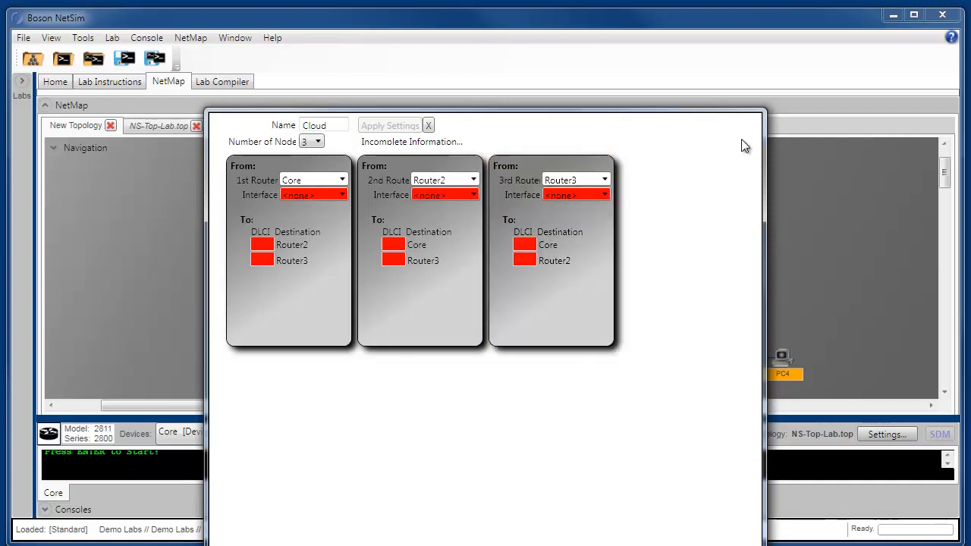
Set the Frame Relay interface to Serial0/0 on Core, Router2 and Router3.
left_click(328, 195)
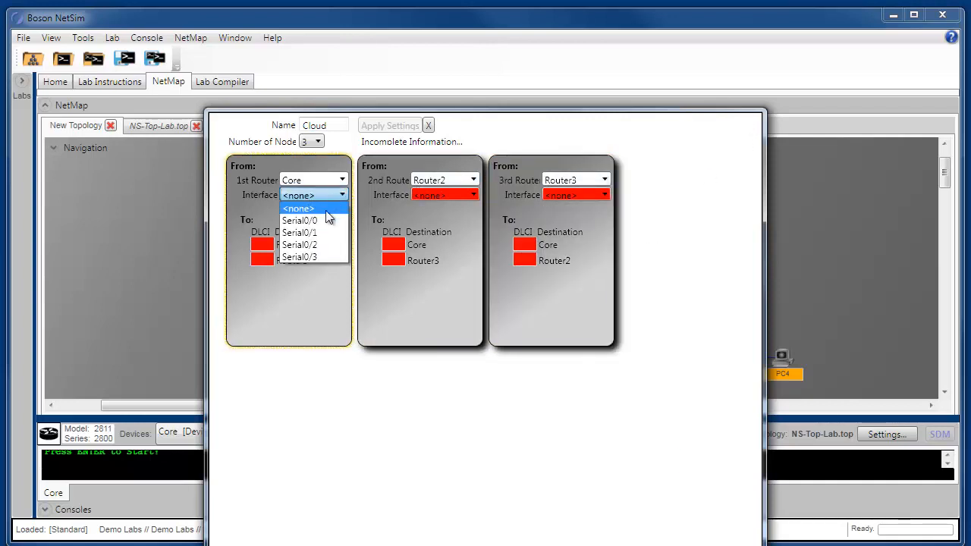
left_click(323, 220)
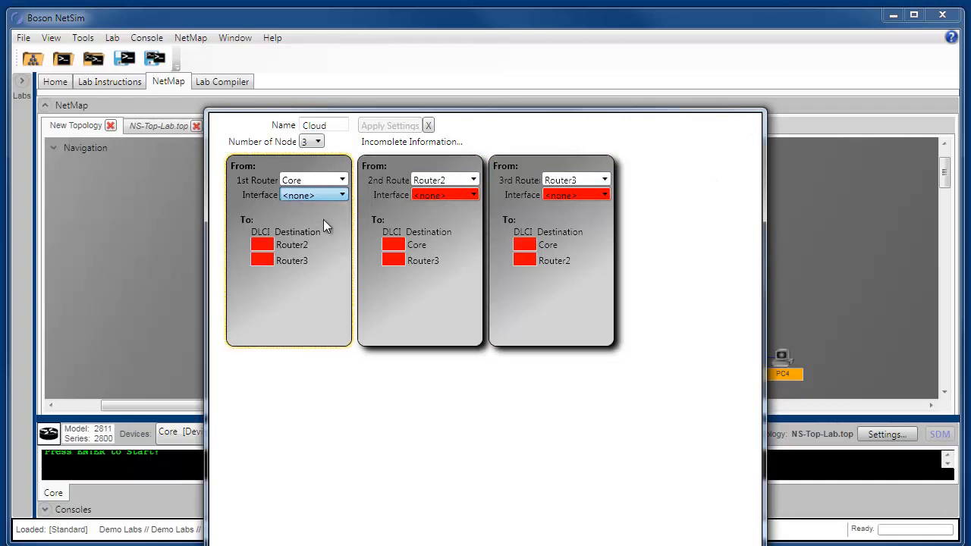
left_click(425, 195)
left_click(437, 219)
left_click(565, 195)
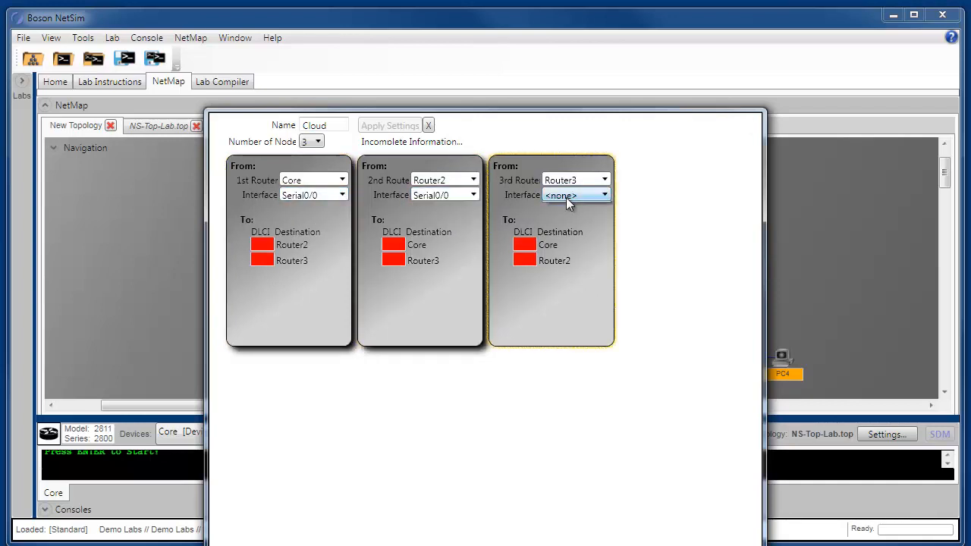
left_click(571, 220)
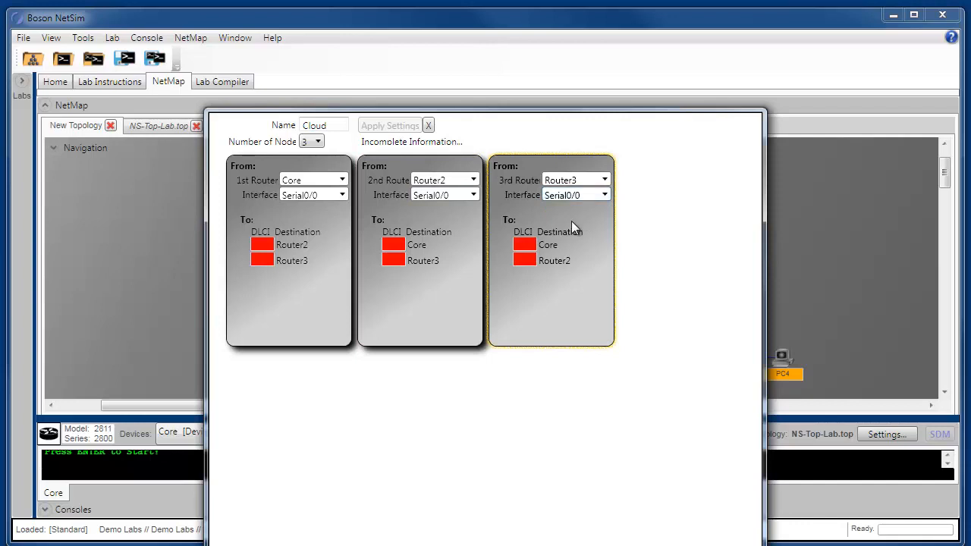
Set the DLCIs to 102 and 103 for Core, 201 and 203 for Router2, 301 and 302 for Router3, and apply the settings.
left_click(261, 245)
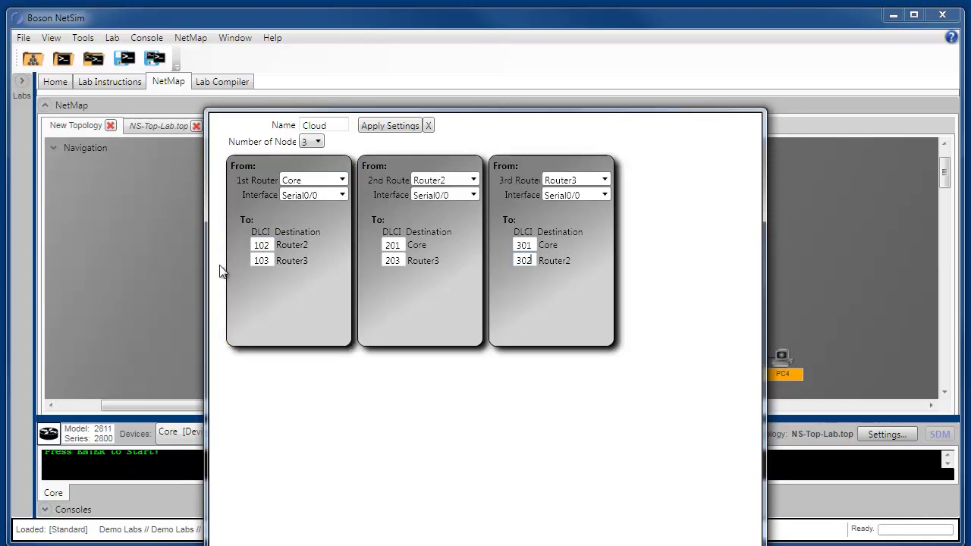
left_click(389, 125)
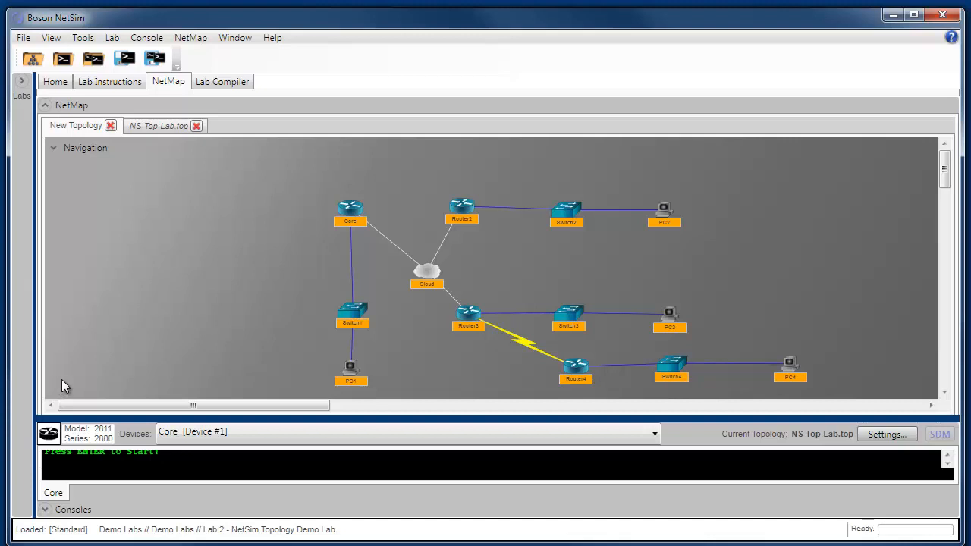
Reposition the Cloud slightly lower between Core, Router2 and Router3 in the NetMap.
mouse_move(431, 269)
left_mouse_down()
mouse_move(444, 263)
mouse_move(419, 271)
mouse_move(439, 271)
mouse_move(429, 281)
left_mouse_up()
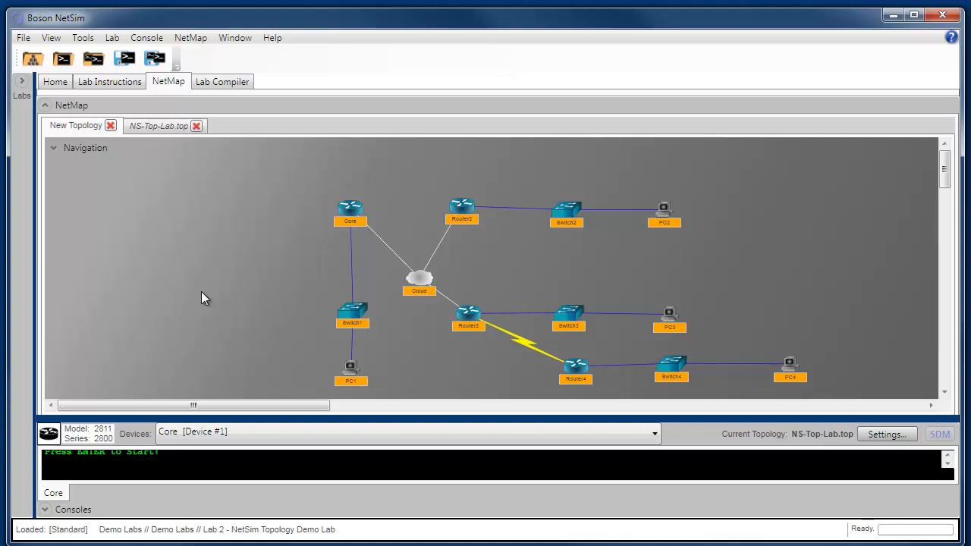
mouse_move(354, 215)
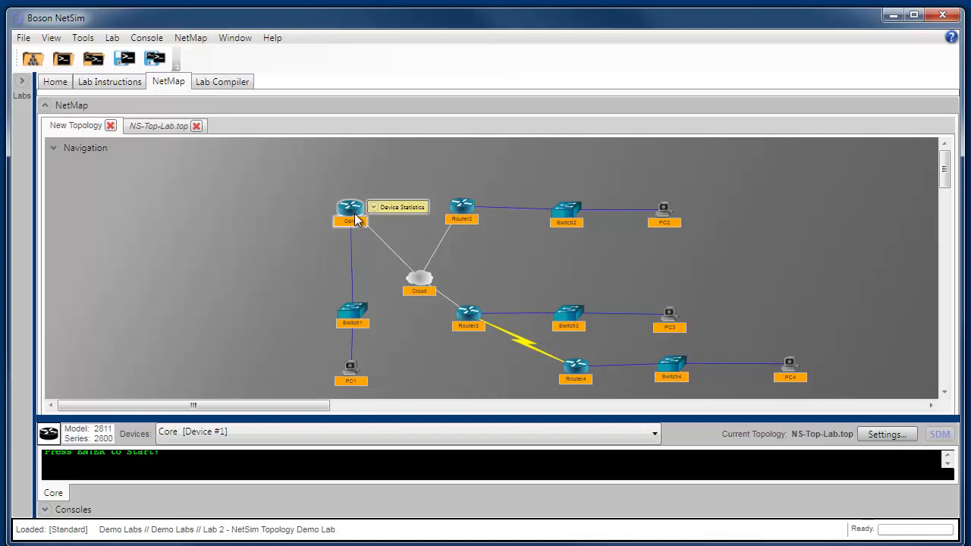
mouse_move(462, 323)
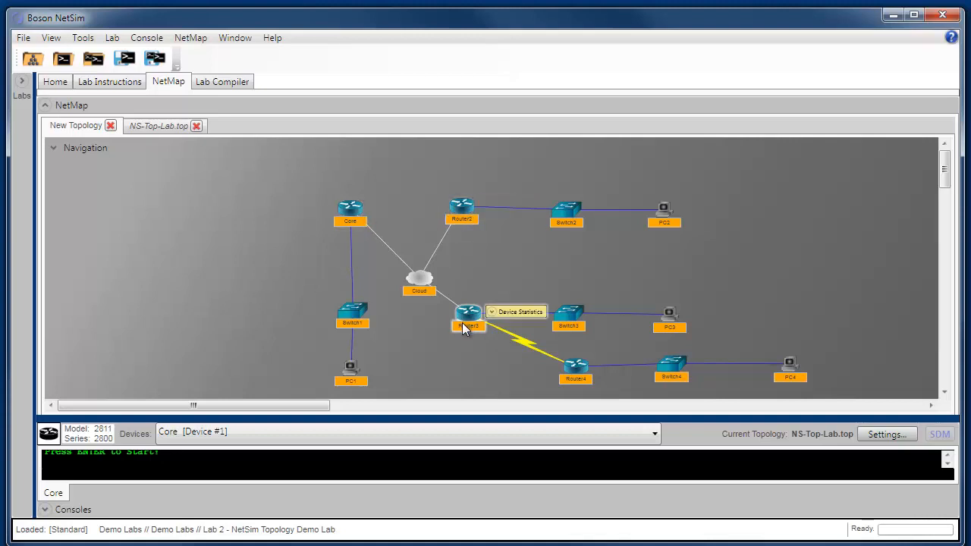
mouse_move(683, 378)
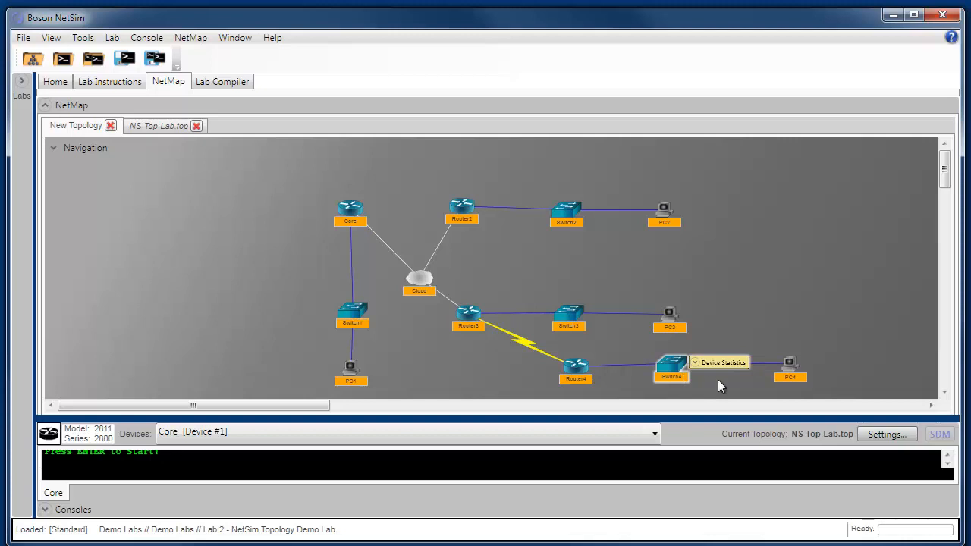
Save the topology as Netsim Demo Lab 2 in the Boson NetSim Labs folder.
left_click(193, 38)
left_click(109, 112)
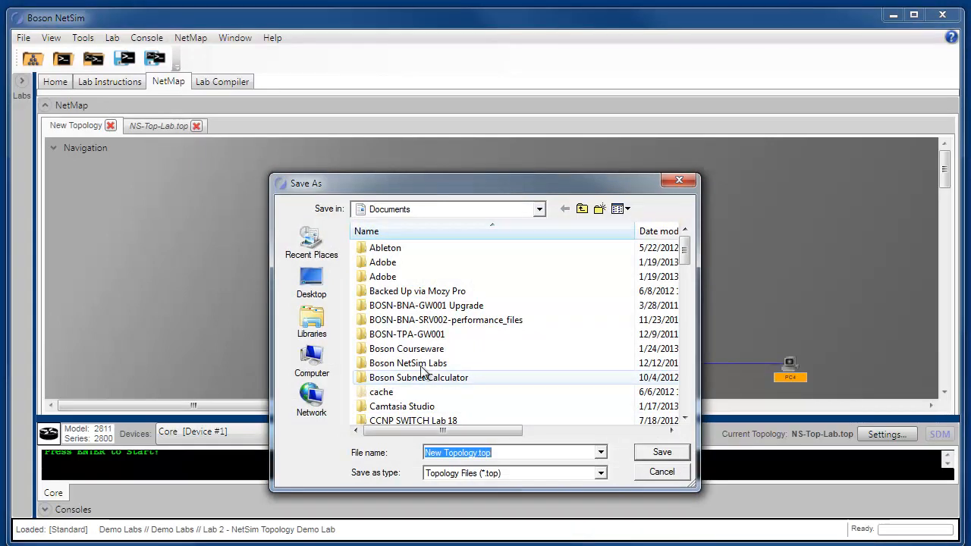
double_click(381, 364)
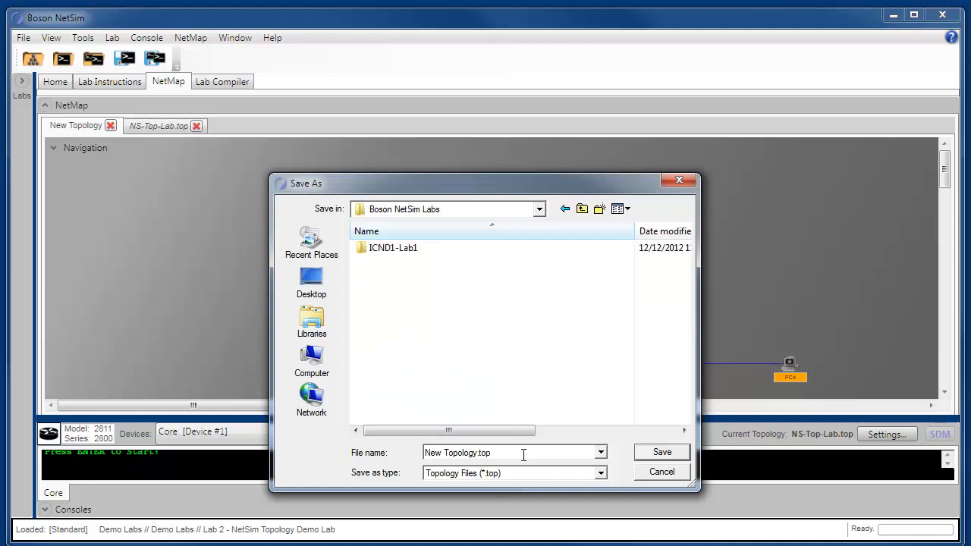
left_click(523, 454)
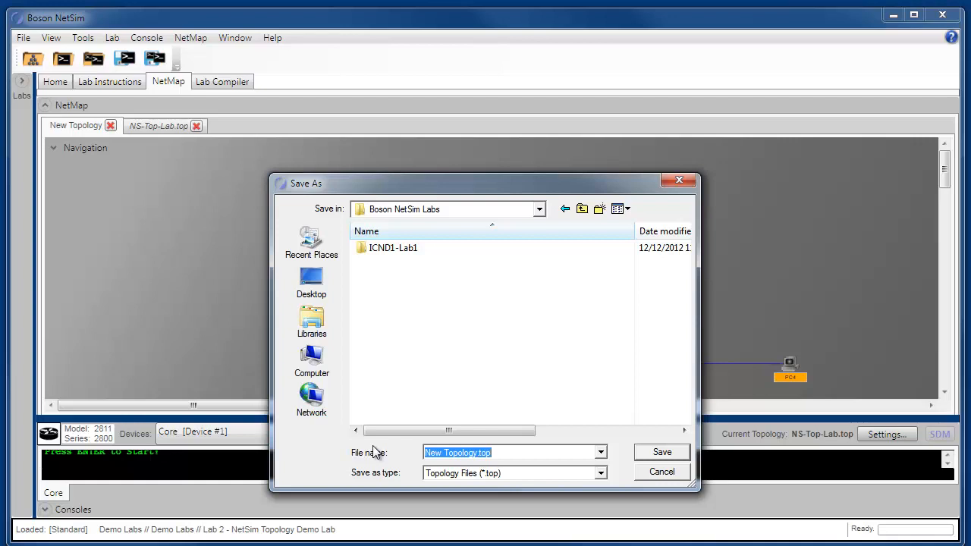
type("Netsim Demo Lab 2")
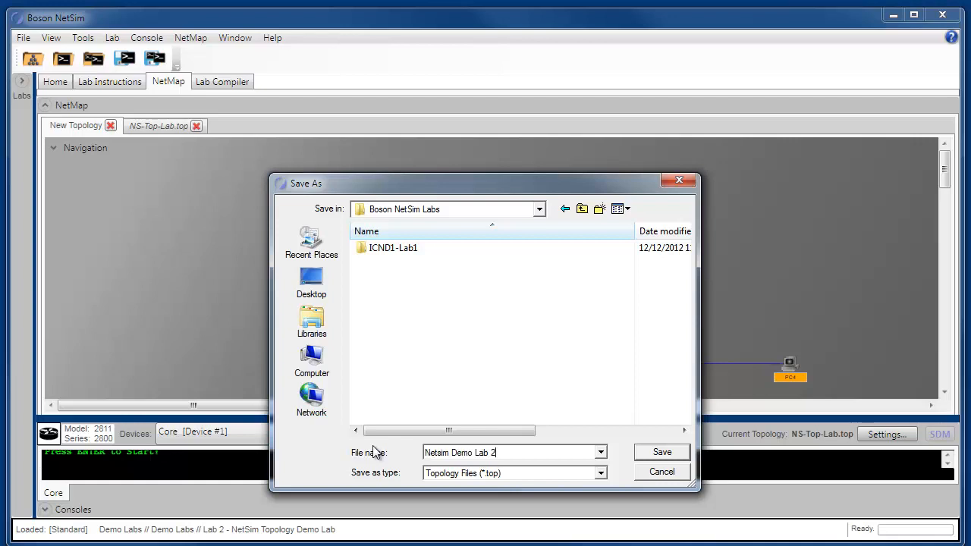
left_click(661, 455)
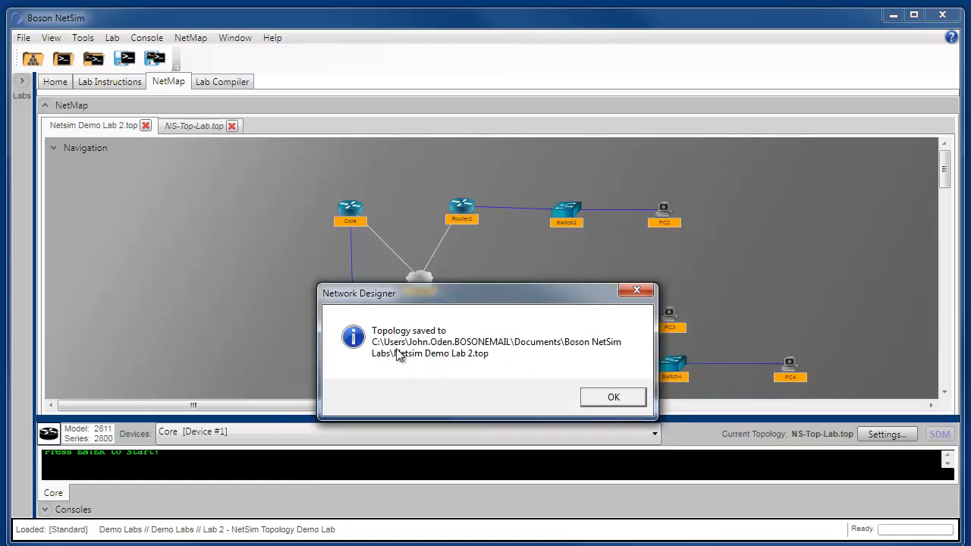
left_click(604, 400)
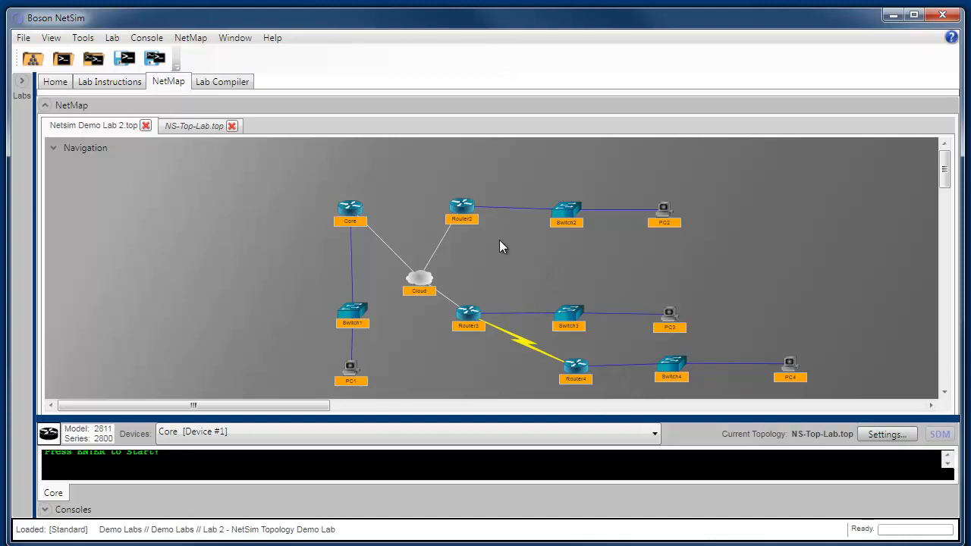
Apply the Netsim Demo Lab 2 topology to the simulator, agreeing to close the current lab.
left_click(191, 41)
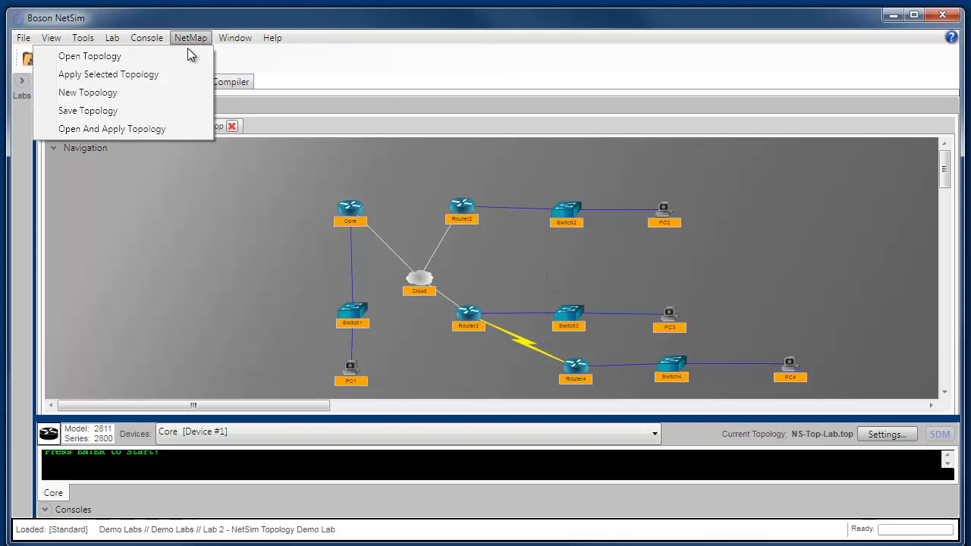
left_click(151, 77)
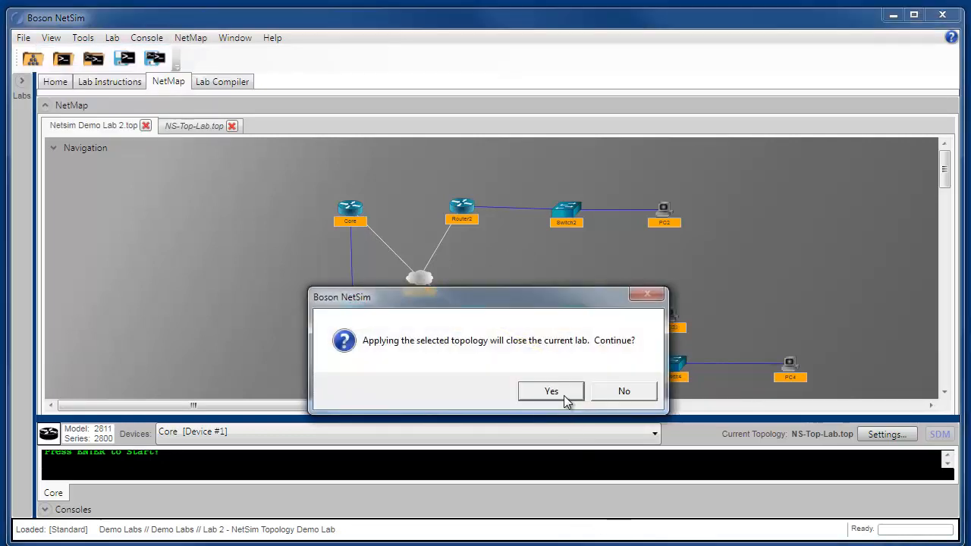
left_click(551, 392)
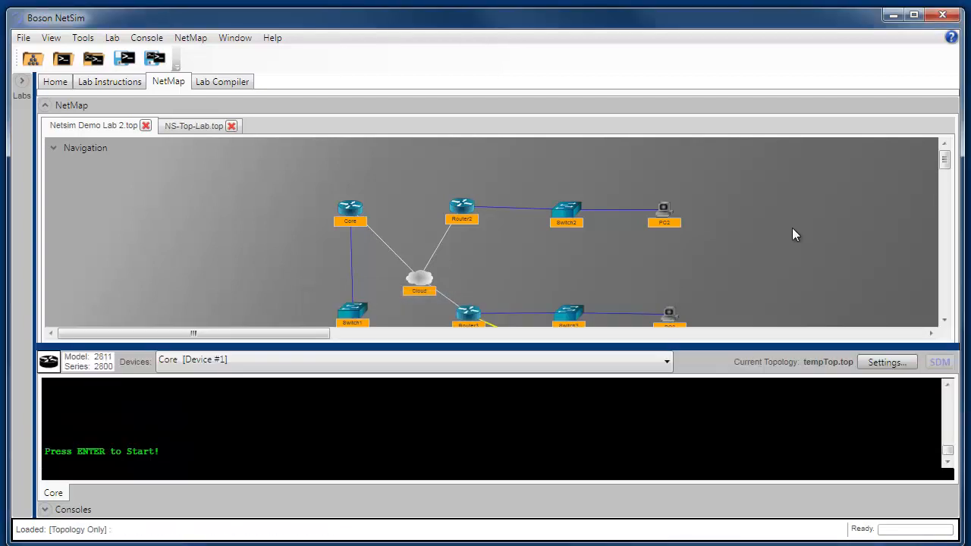
scroll(792, 227, "down", 3)
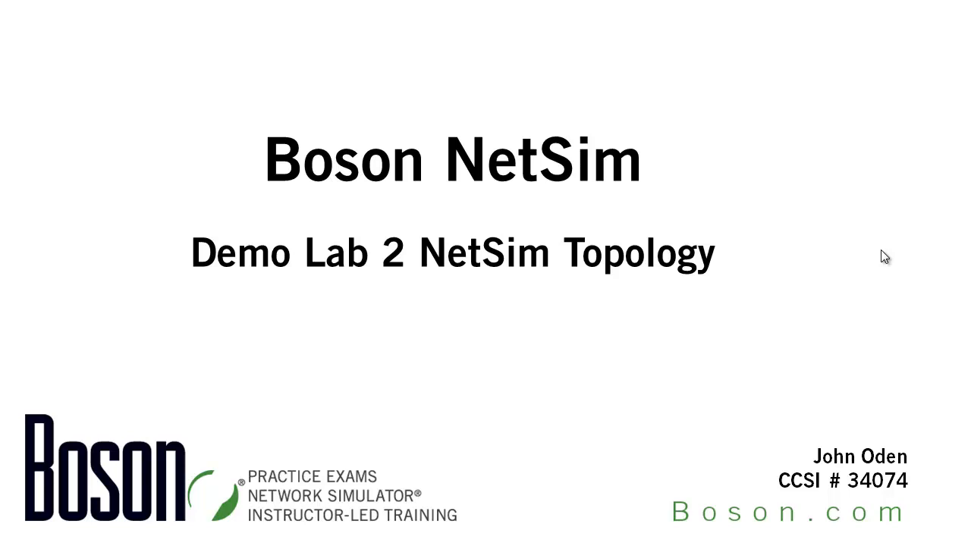
left_click(881, 249)
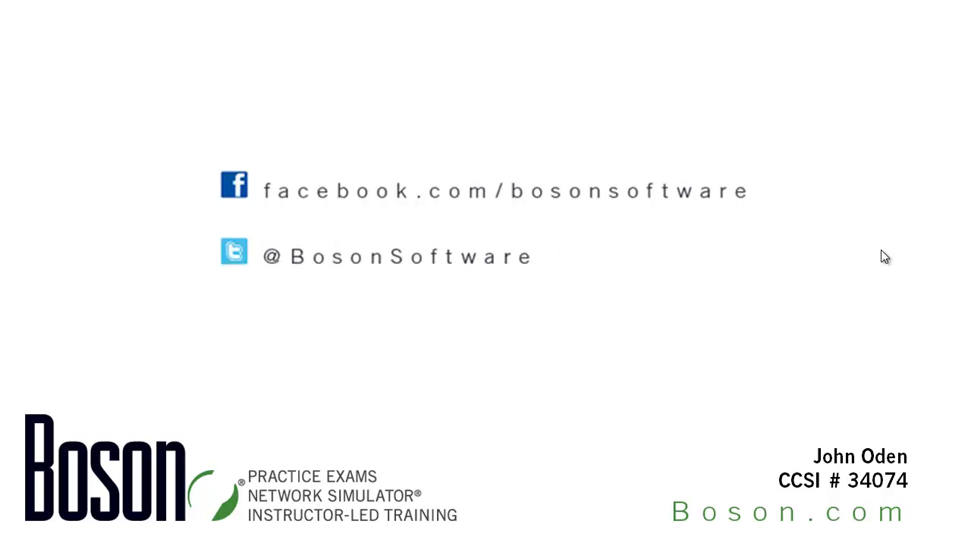